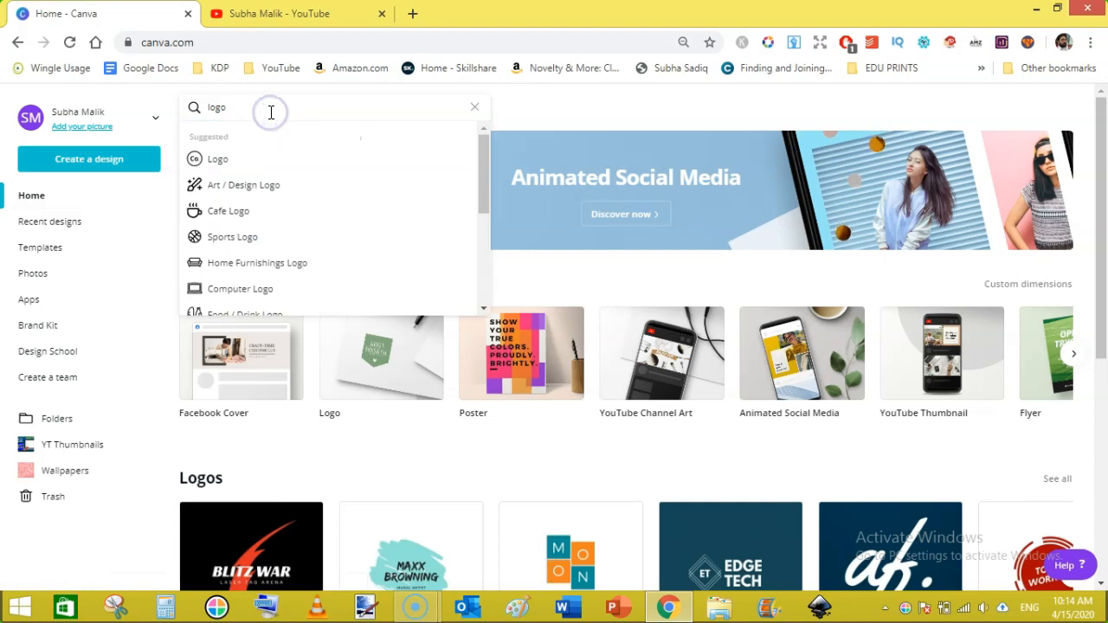
Step: Search for logo templates and open the yellow Piste Fit sports store logo for editing
type("logo")
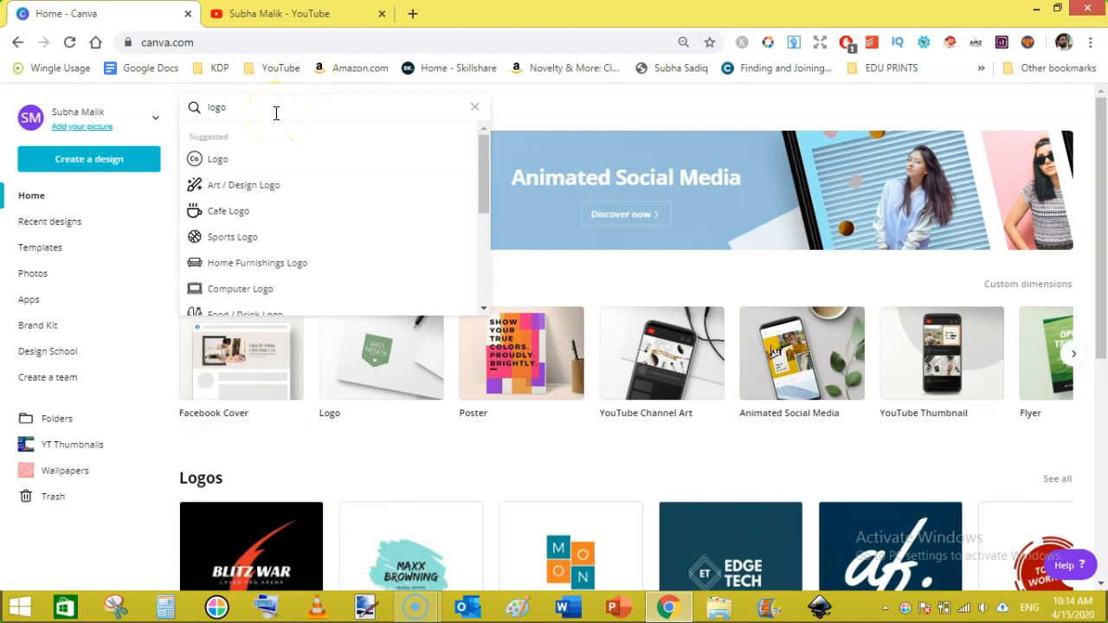
left_click(223, 164)
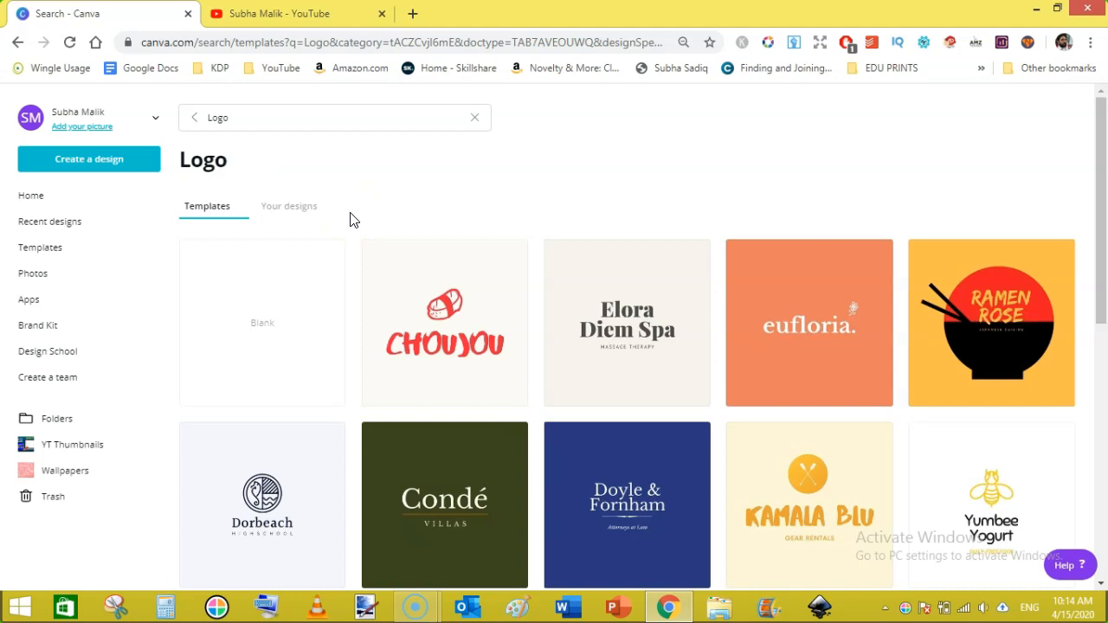
left_click_drag(1097, 138, 1094, 177)
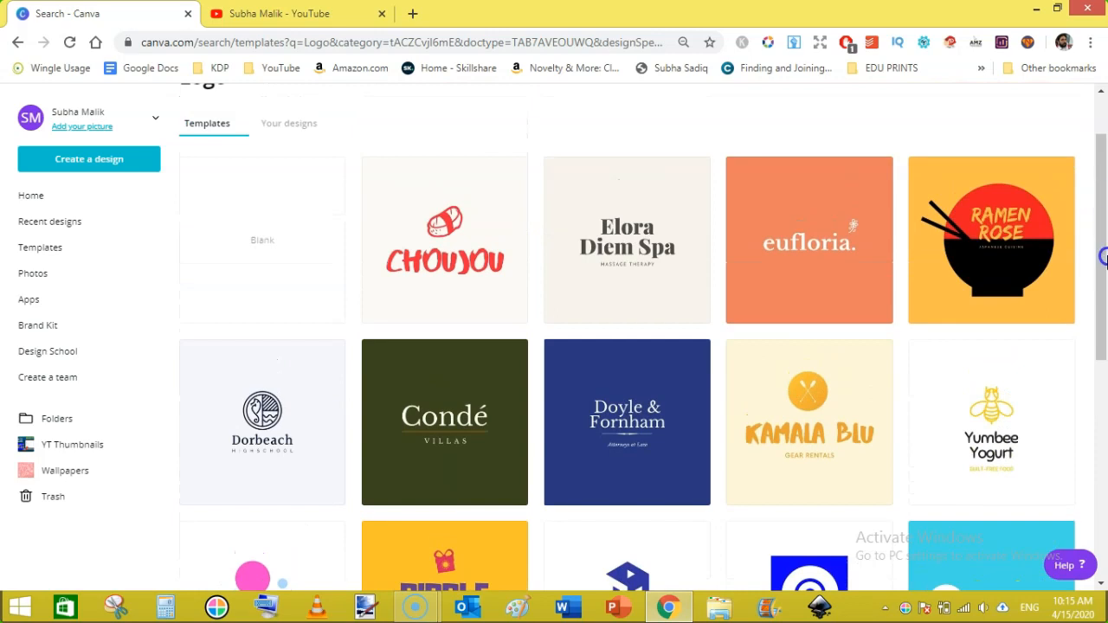
left_click_drag(1102, 270, 1103, 397)
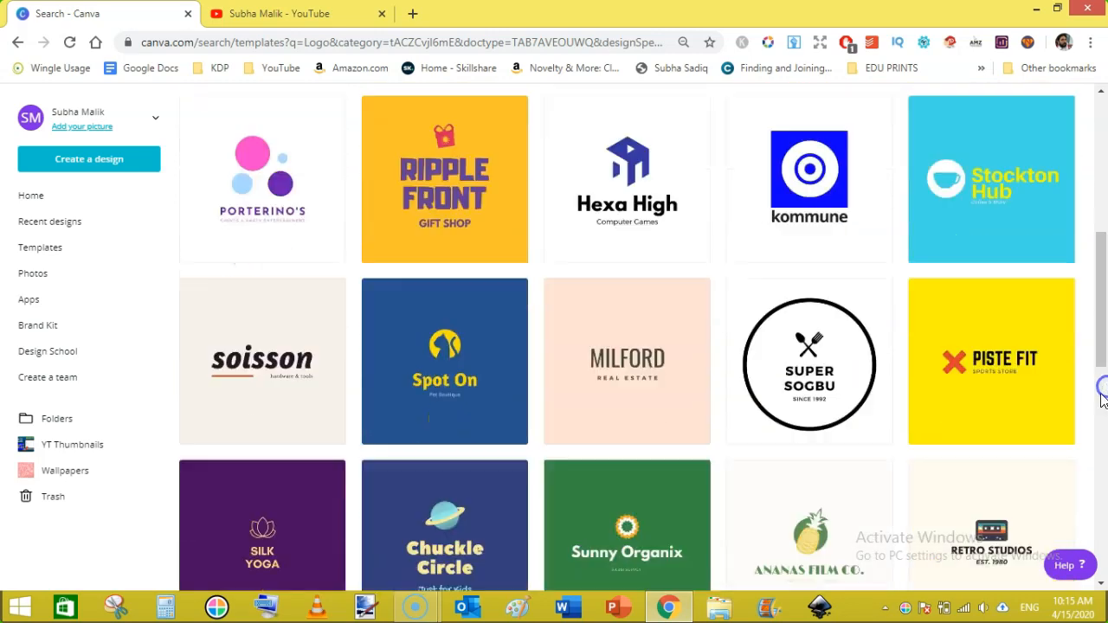
left_click(991, 367)
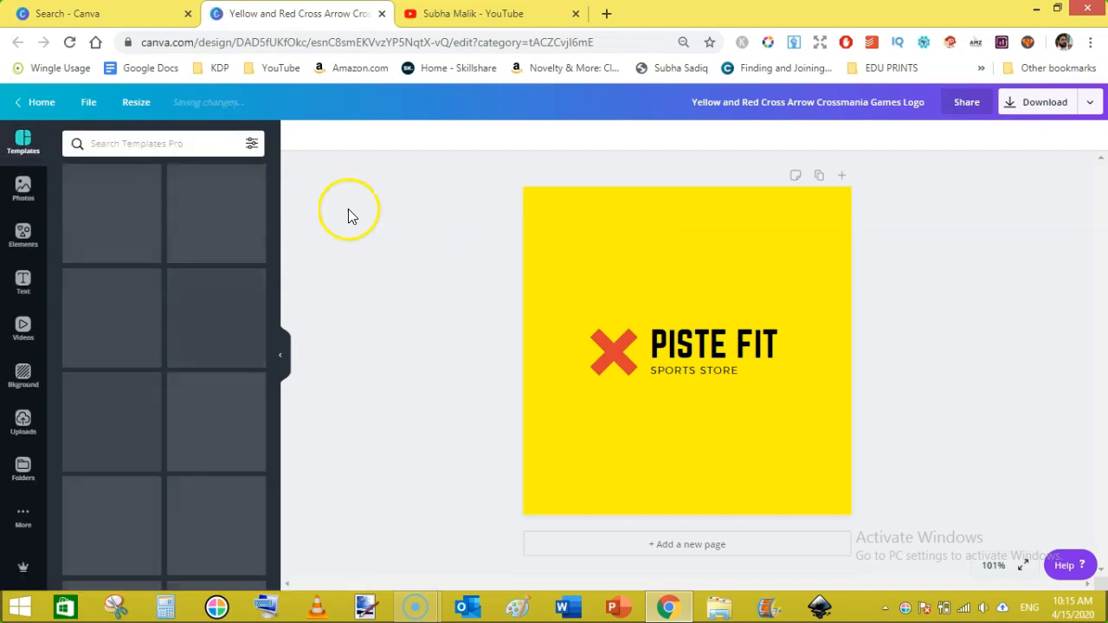
Step: Search the logo templates for "kids" and apply the orange Lione Tickles toy workshop design to the page
left_click(147, 145)
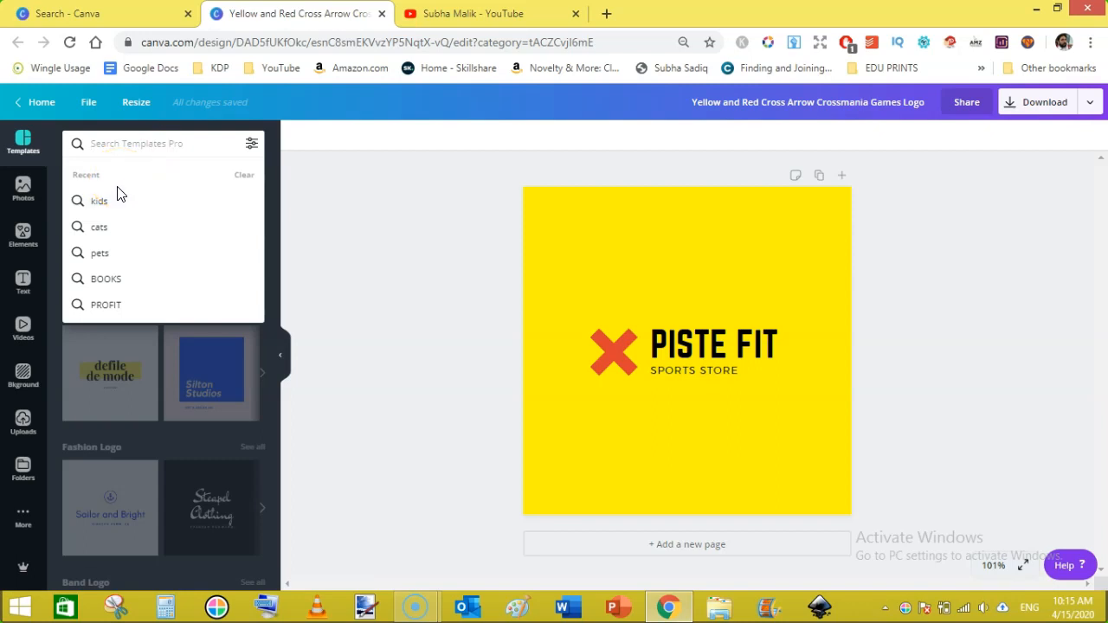
left_click(100, 203)
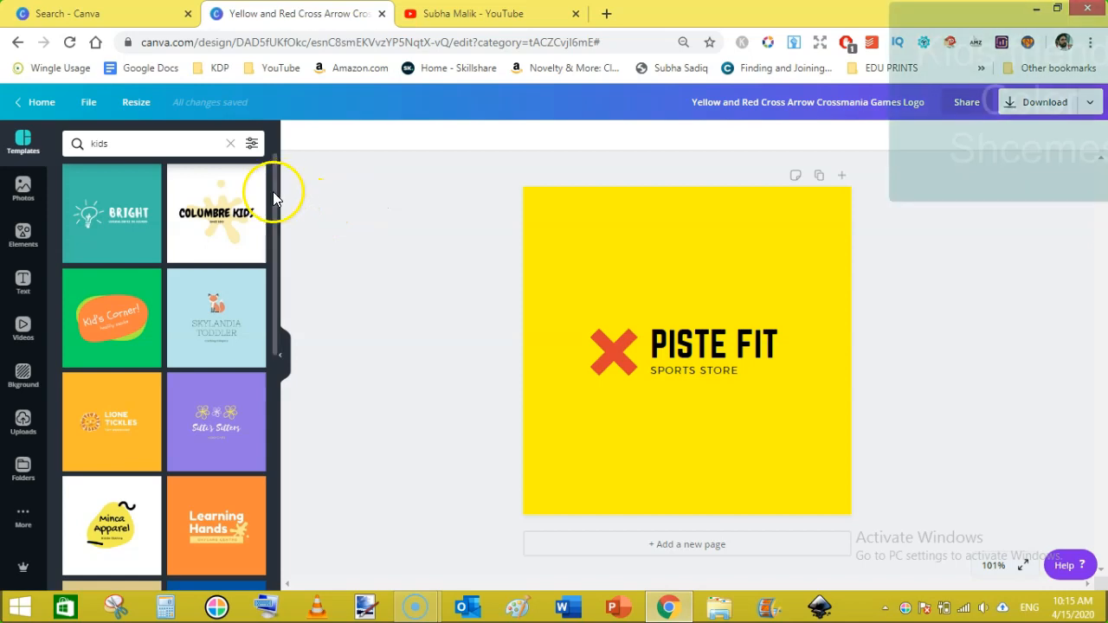
left_click_drag(275, 228, 280, 265)
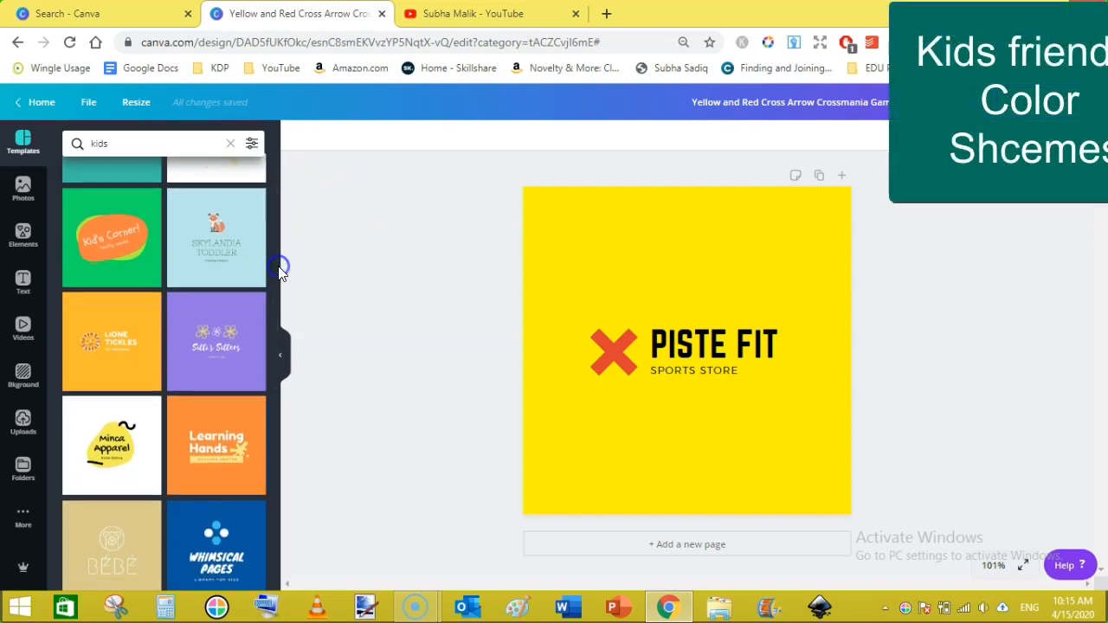
left_click(99, 348)
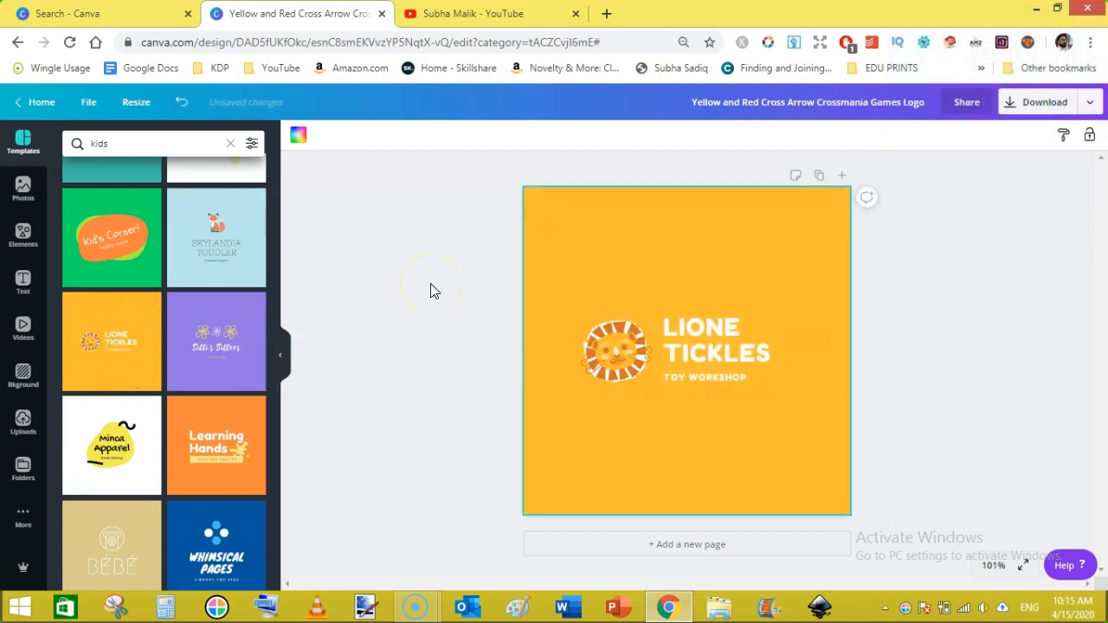
Step: Replace the "LIONE TICKLES" heading with "XYZ KIDZ"
left_click(619, 317)
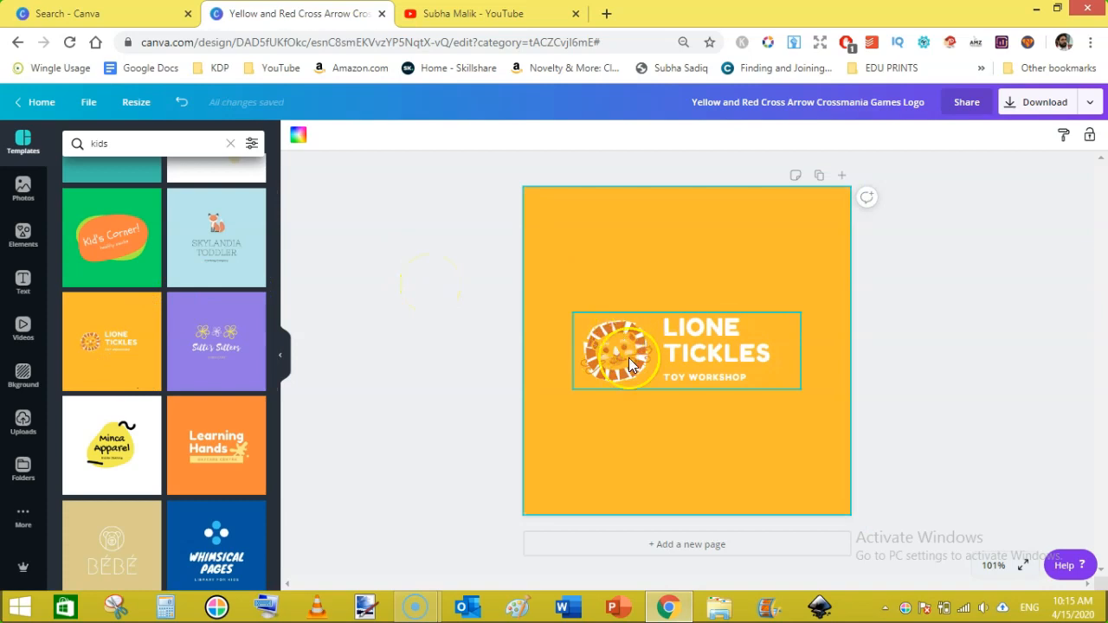
double_click(681, 329)
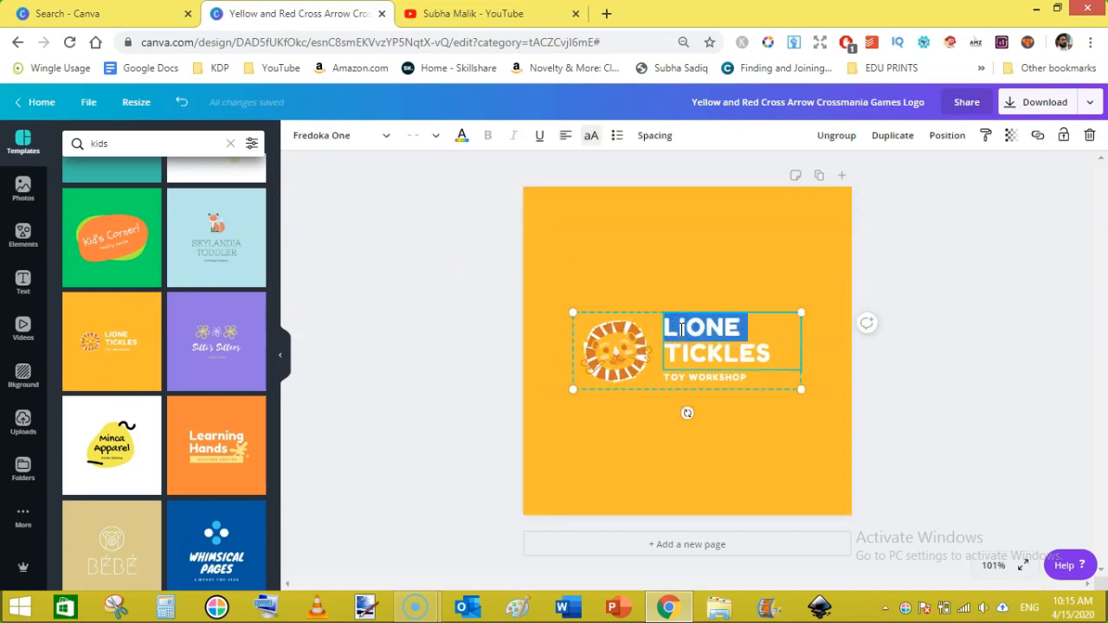
key("ctrl+a")
type("X")
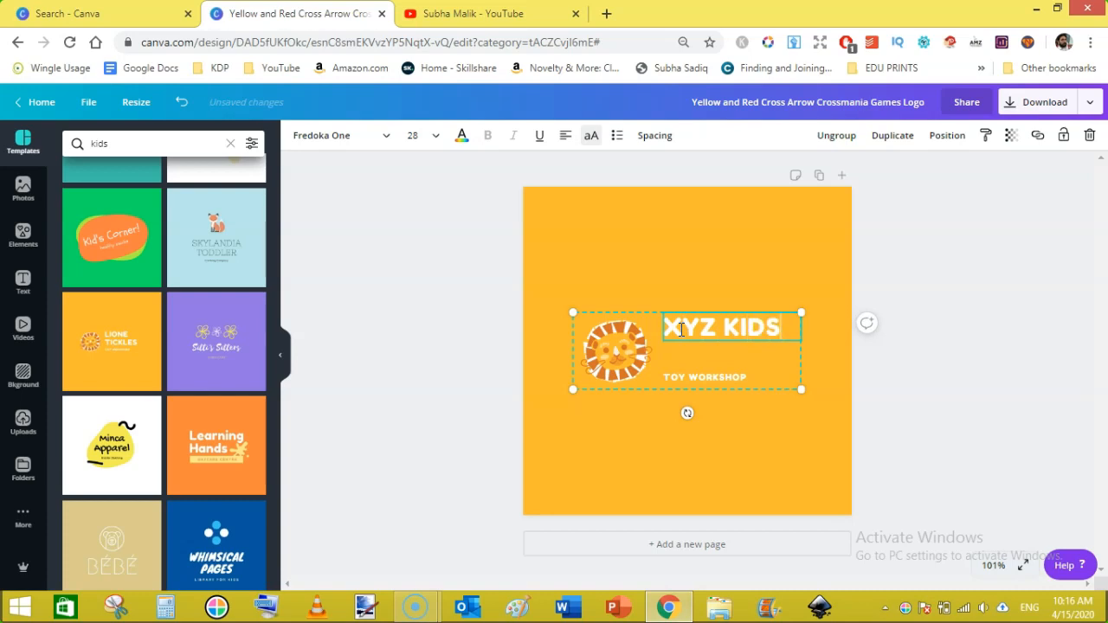
left_click(908, 289)
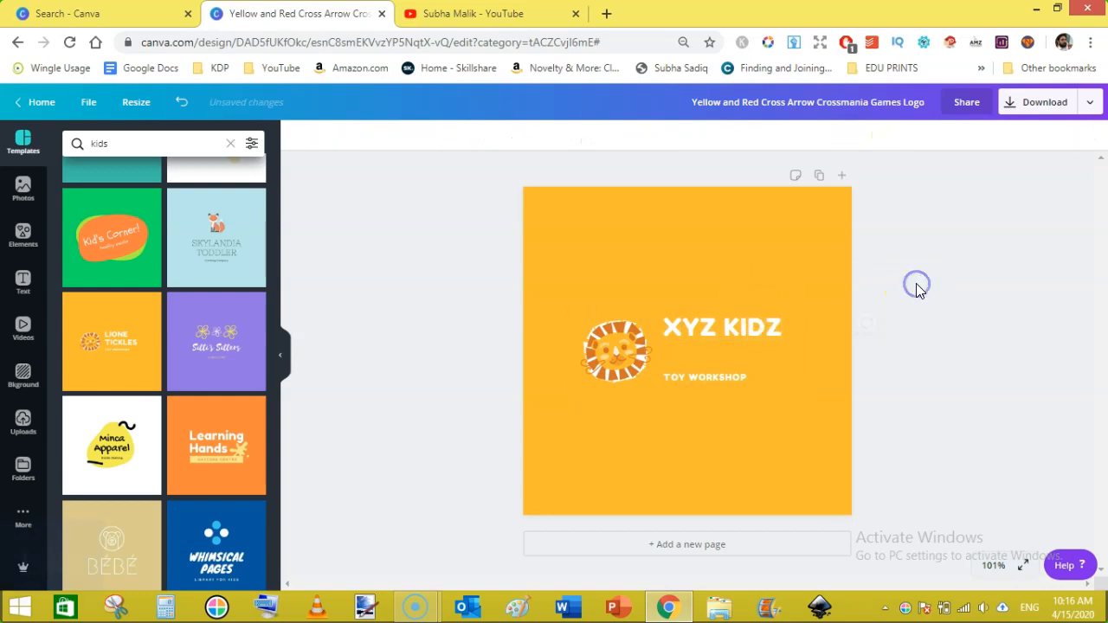
Step: Replace the "TOY WORKSHOP" tagline with "PUBLISHING"
double_click(727, 376)
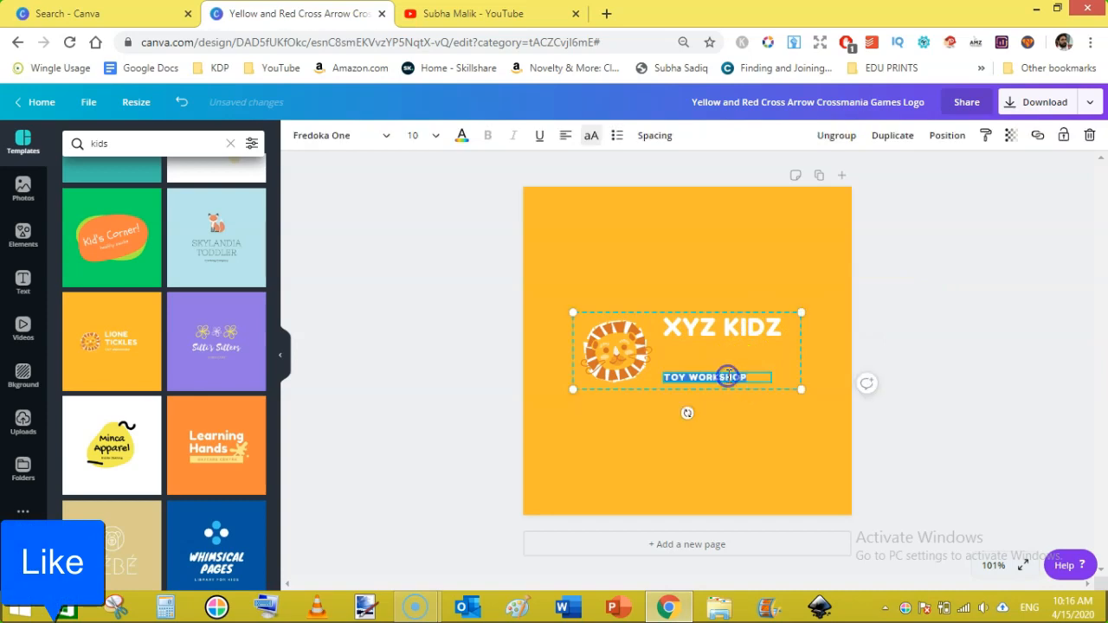
type("PUBLISHING")
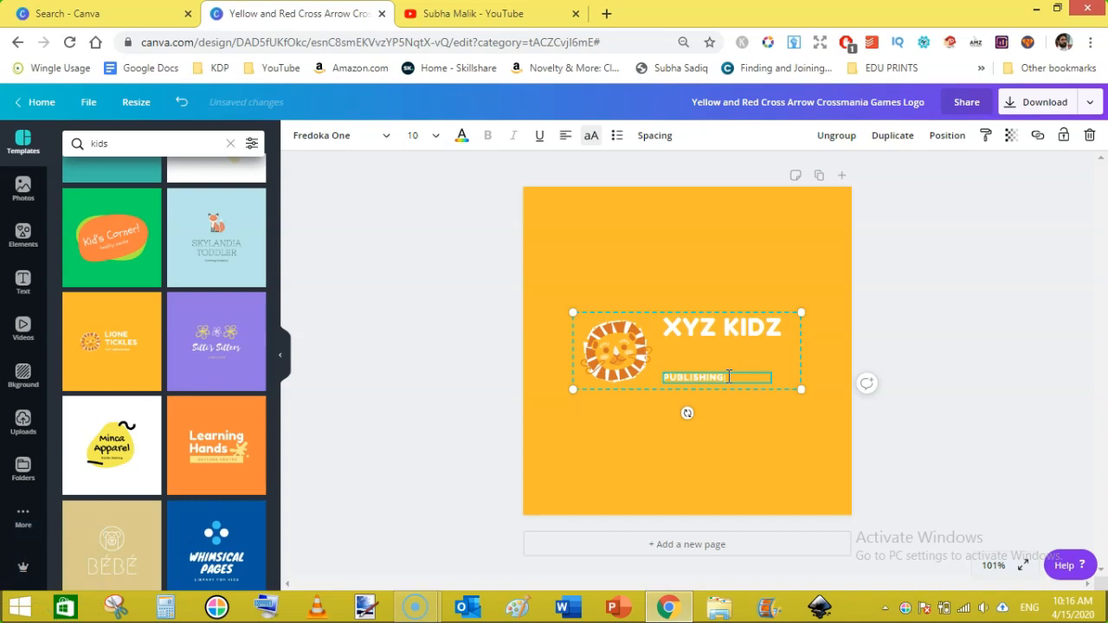
left_click(912, 326)
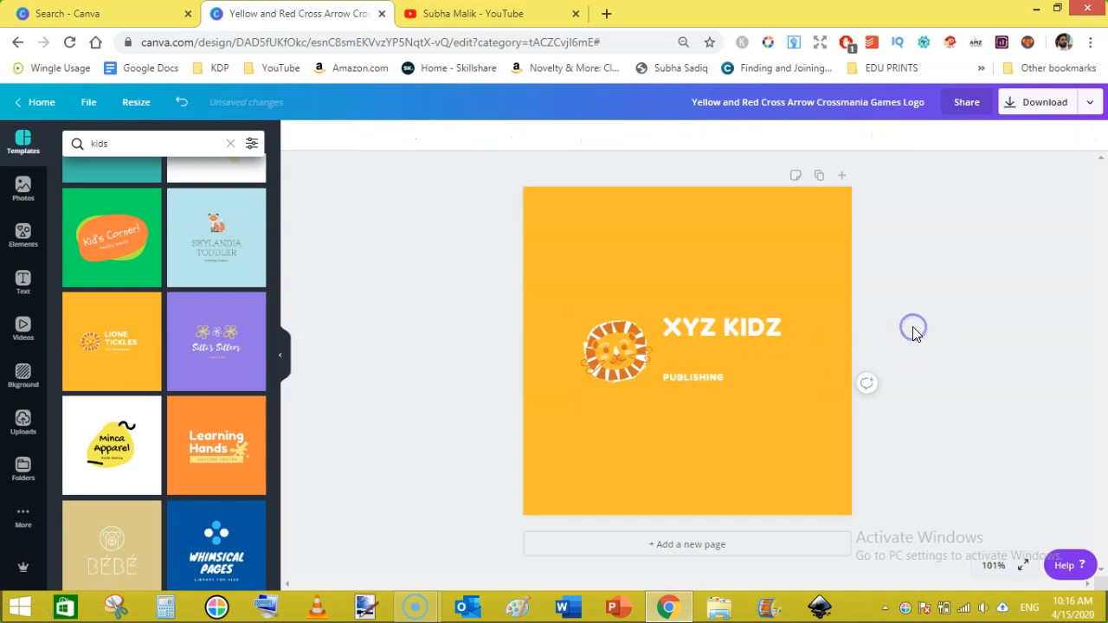
Step: Ungroup the logo's lion graphic, heading and tagline
left_click(828, 232)
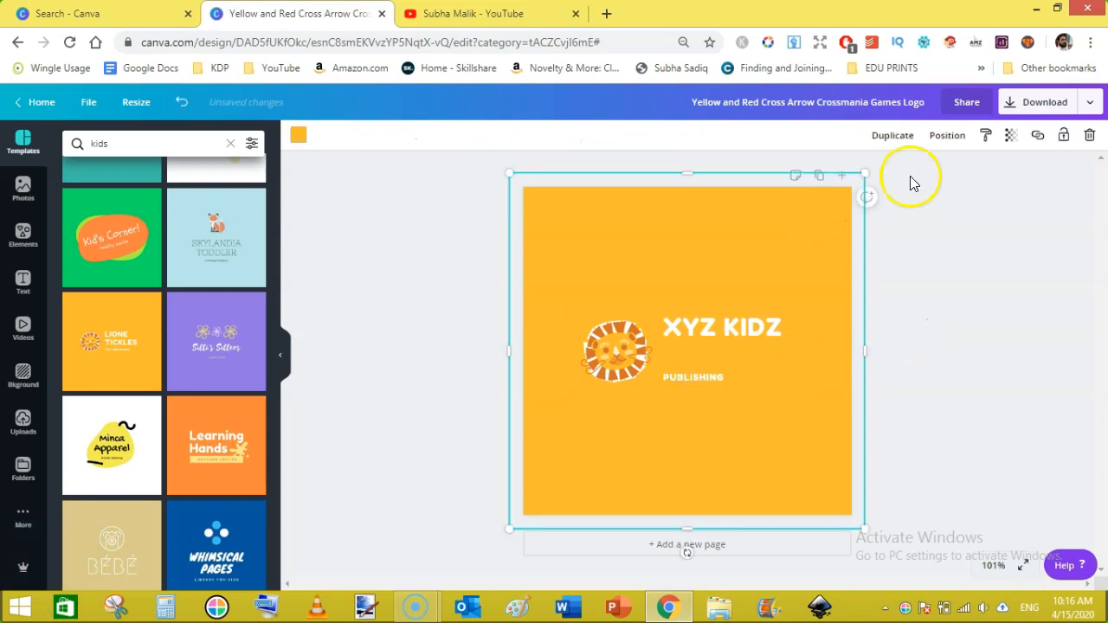
left_click(1035, 251)
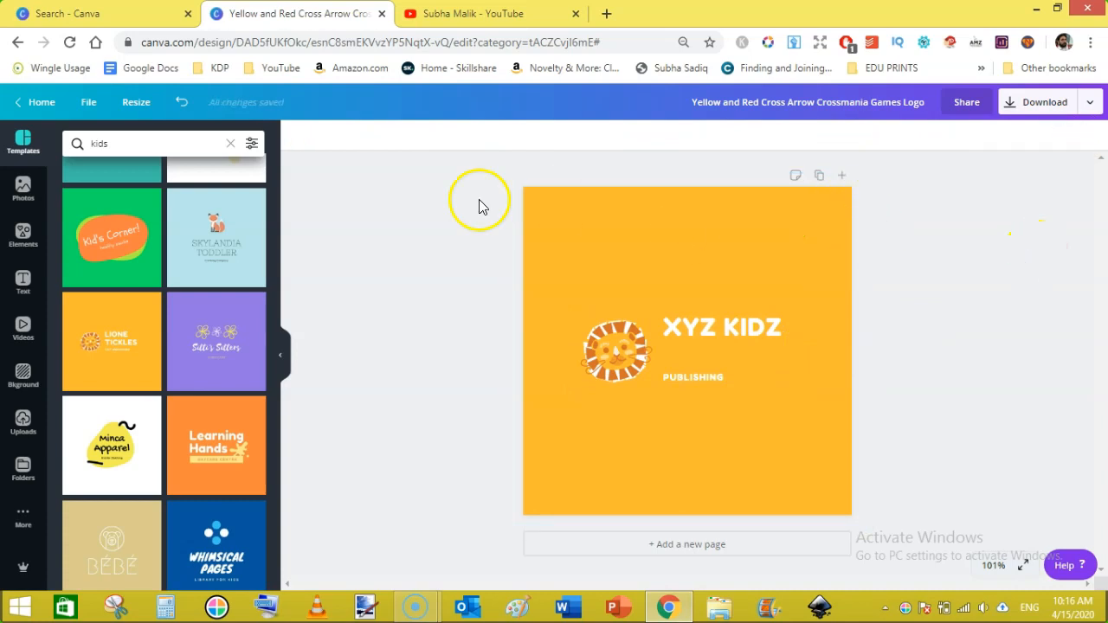
left_click_drag(459, 218, 931, 435)
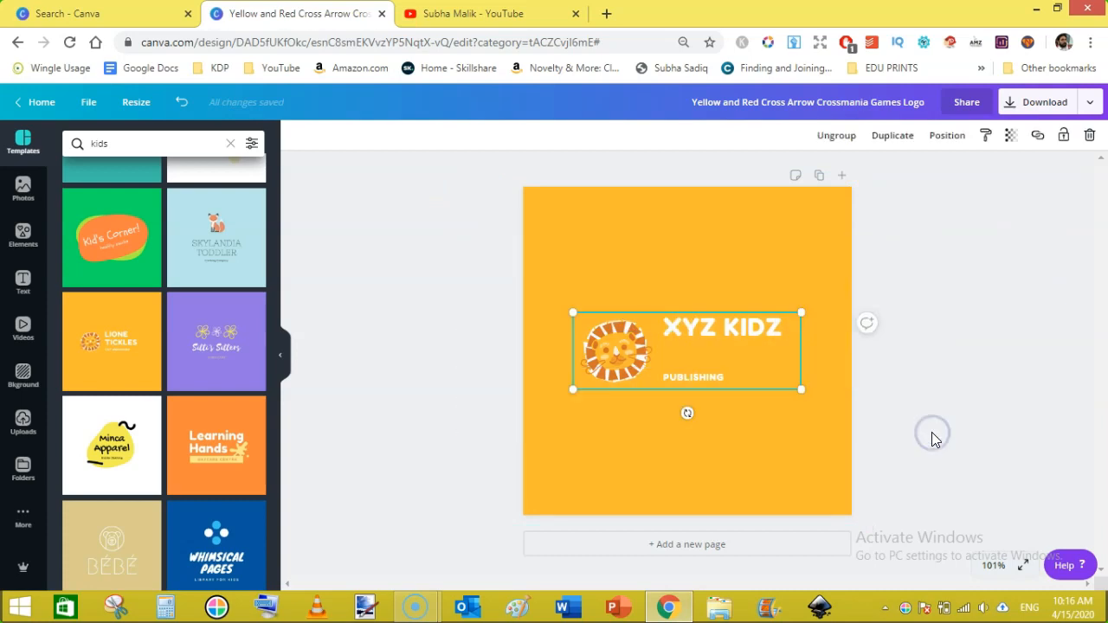
left_click(836, 136)
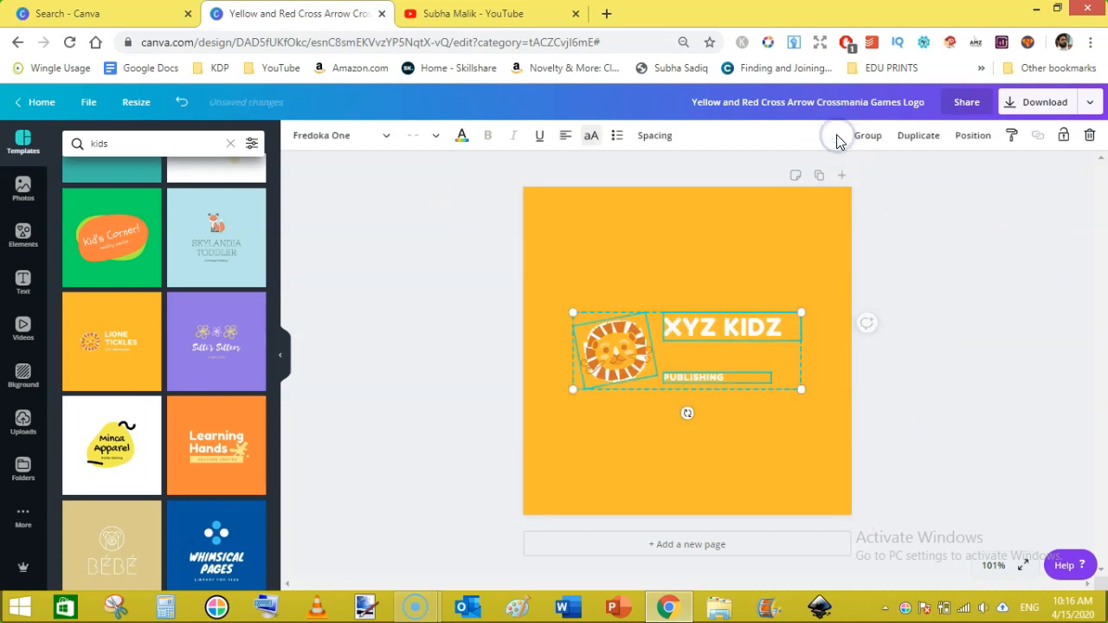
left_click(908, 246)
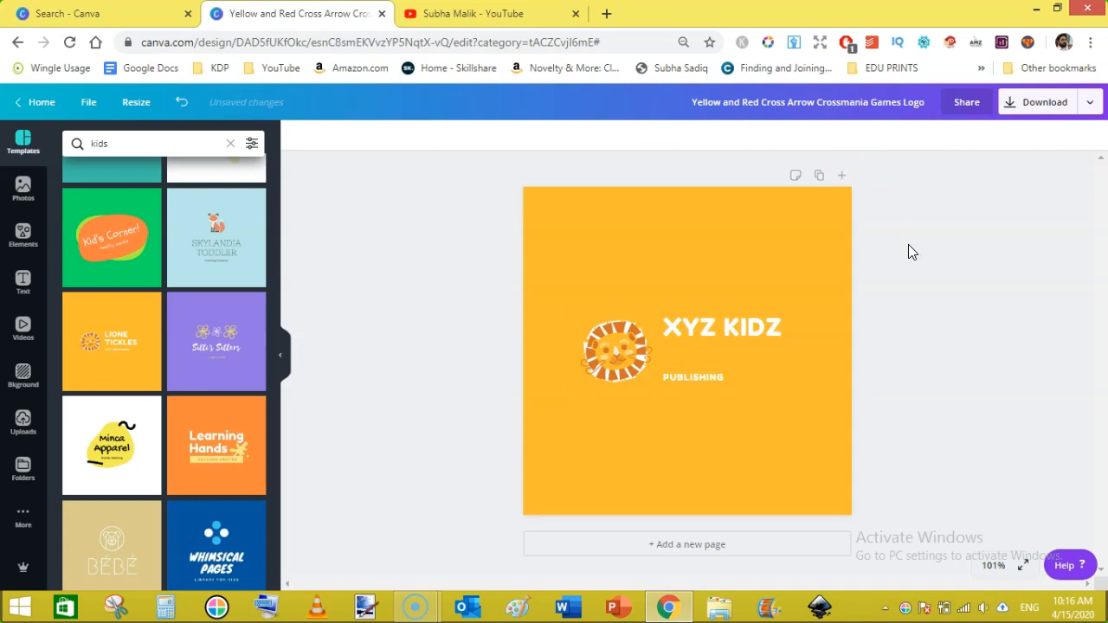
Step: Move the lion graphic up slightly and place the "PUBLISHING" tagline directly beneath the heading
left_click(754, 350)
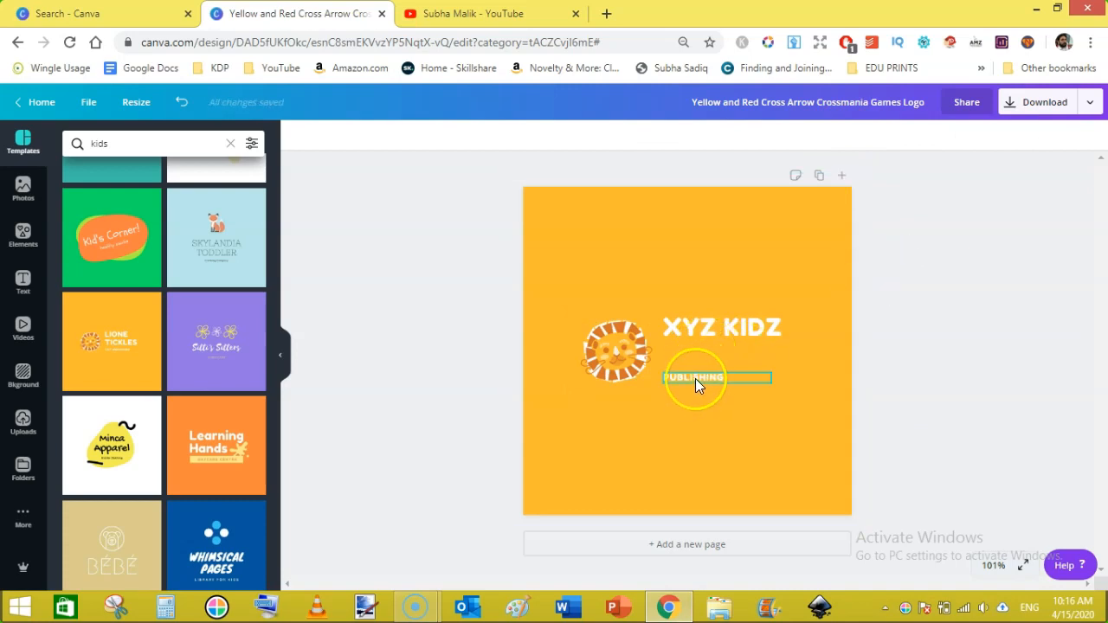
left_click_drag(623, 360, 622, 344)
left_click_drag(709, 376, 712, 354)
left_click(777, 351)
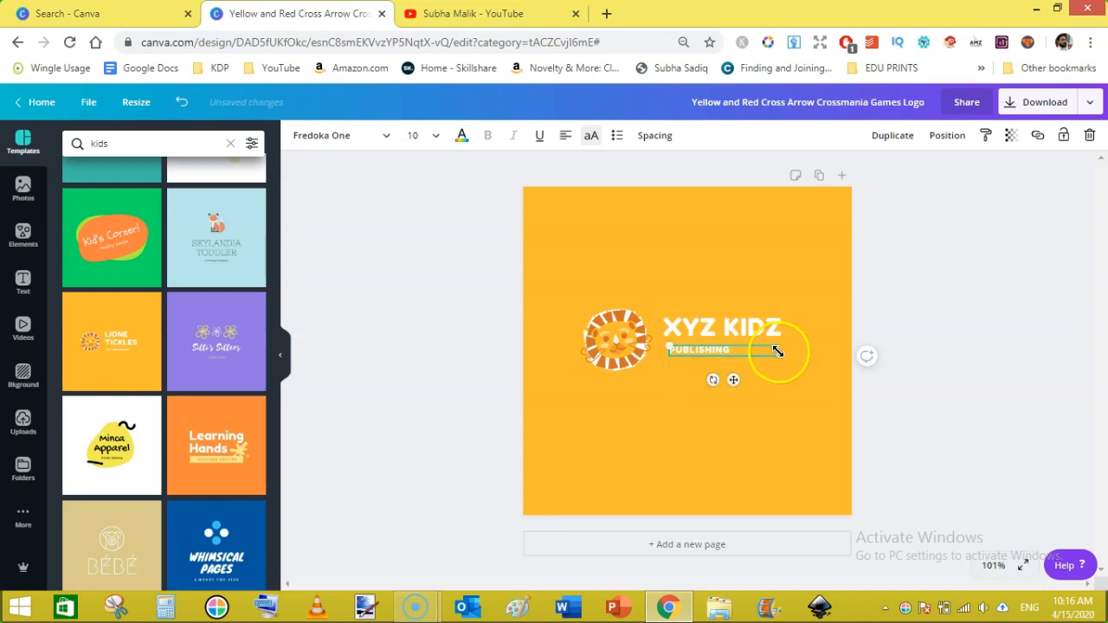
Step: Shorten the logo heading to "XYZ" by deleting its second word
left_click(764, 331)
left_click(765, 327)
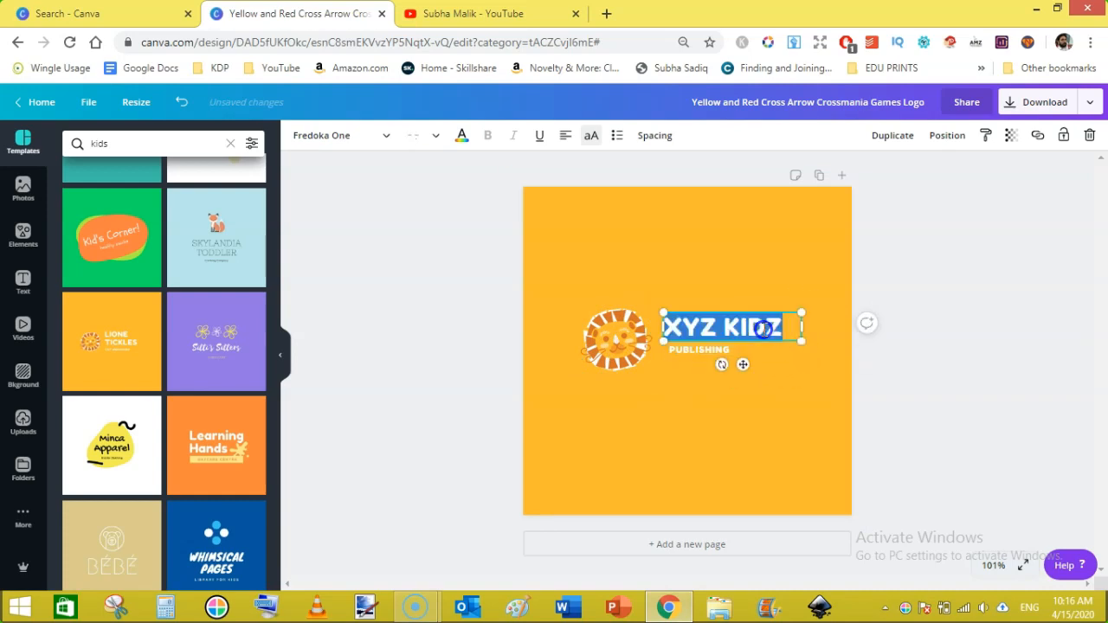
left_click(794, 325)
key("BackSpace")
key("BackSpace")
key("BackSpace")
key("BackSpace")
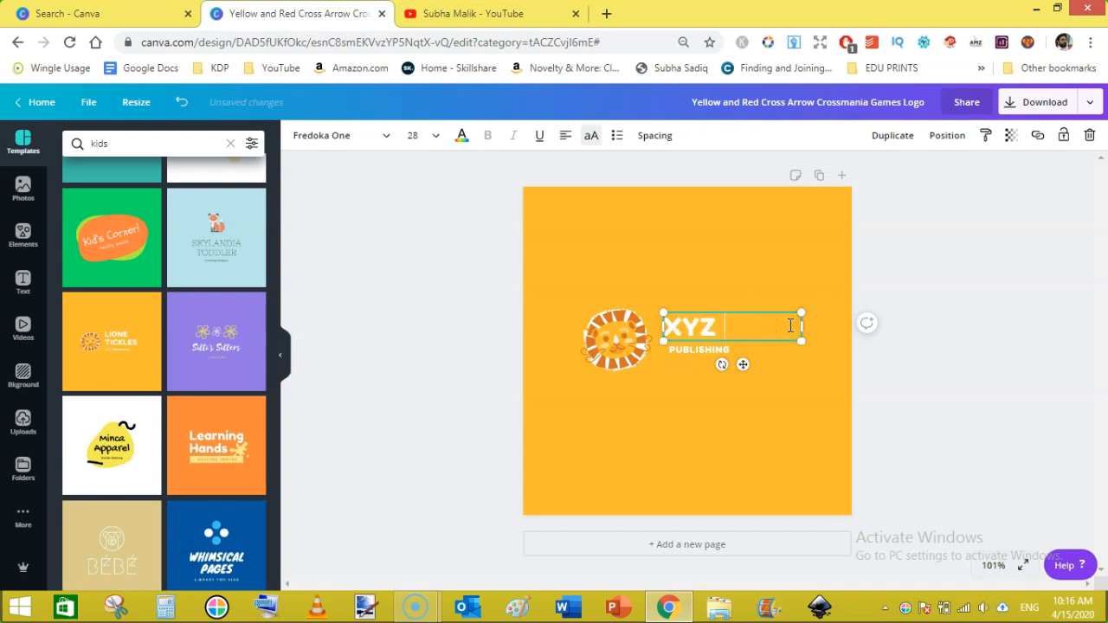
left_click(880, 354)
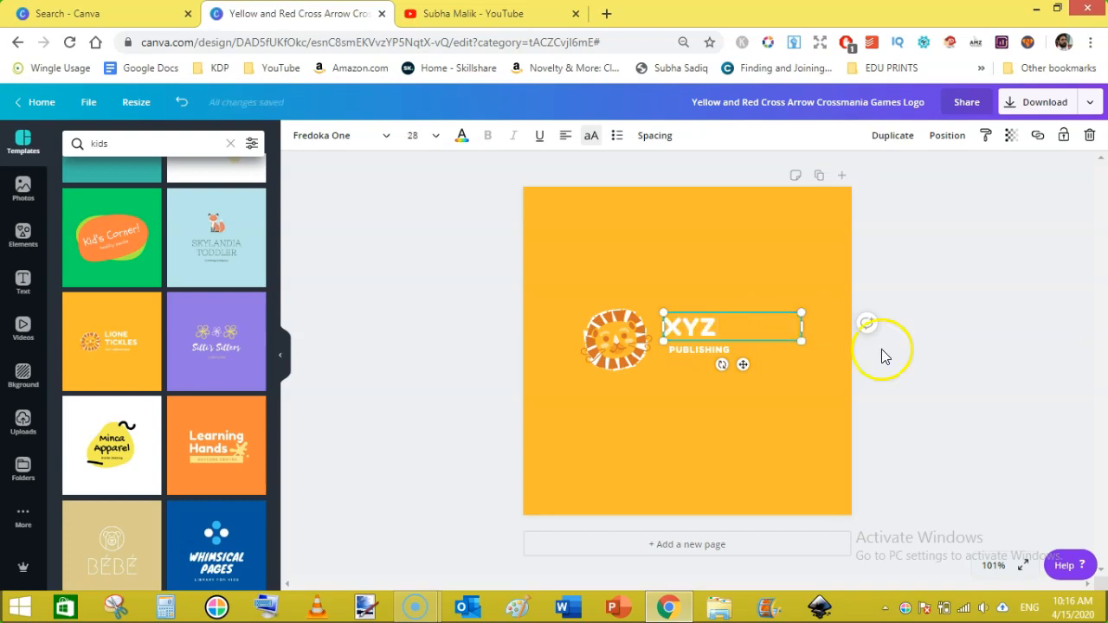
Step: Change the tagline under the heading to "KIDS PUBLISHING"
left_click(731, 350)
left_click(734, 348)
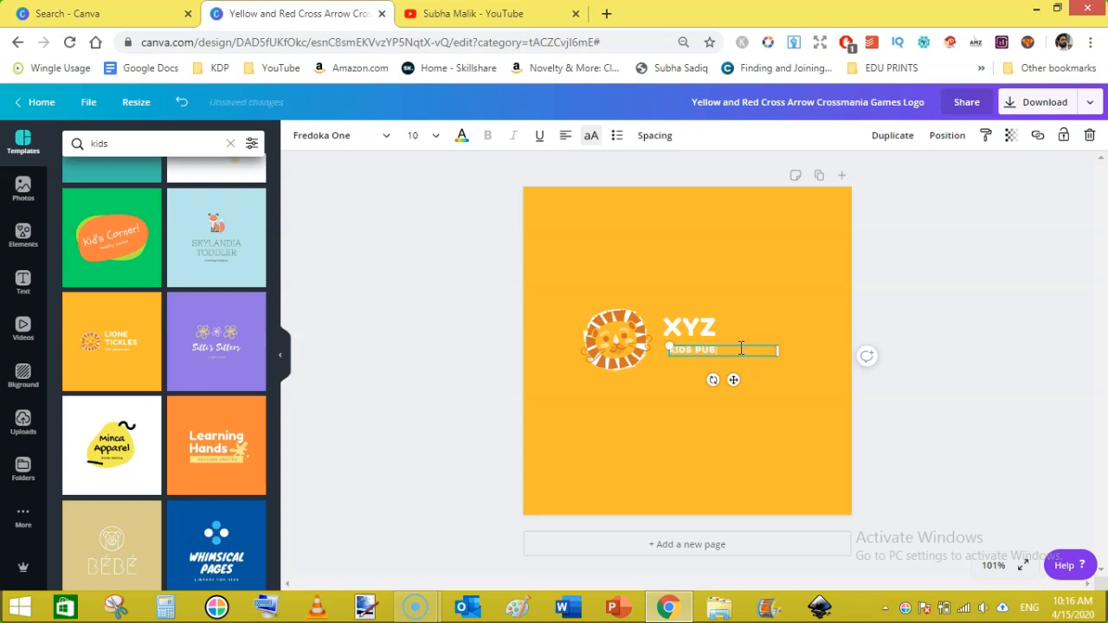
left_click(937, 302)
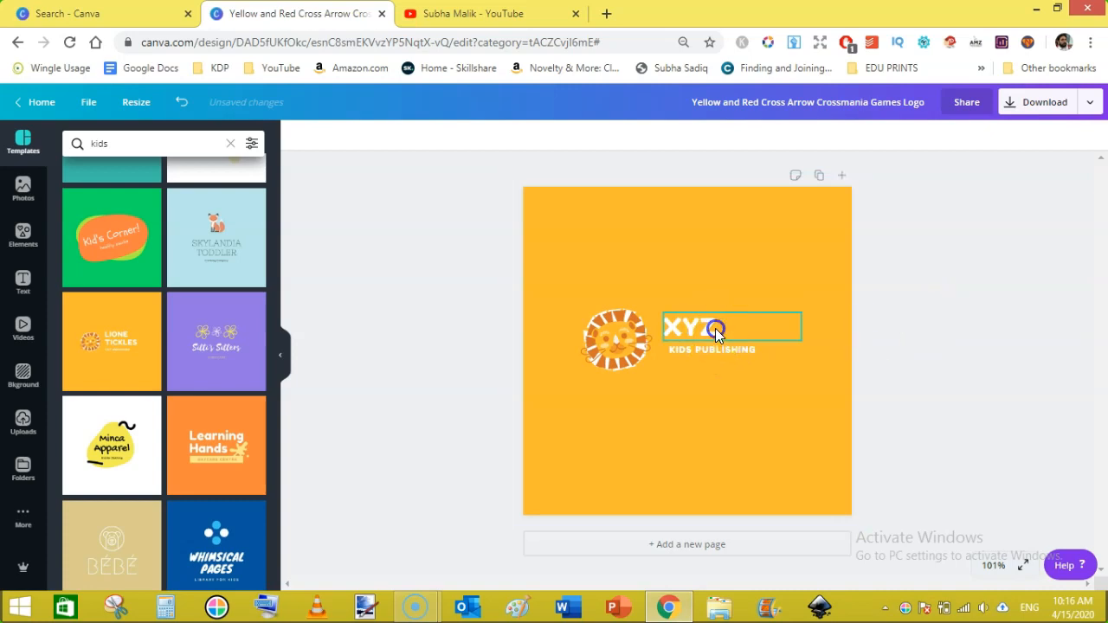
Step: Enlarge the "XYZ" heading and the "KIDS PUBLISHING" tagline, and line up their left edges beside the lion
left_click(711, 325)
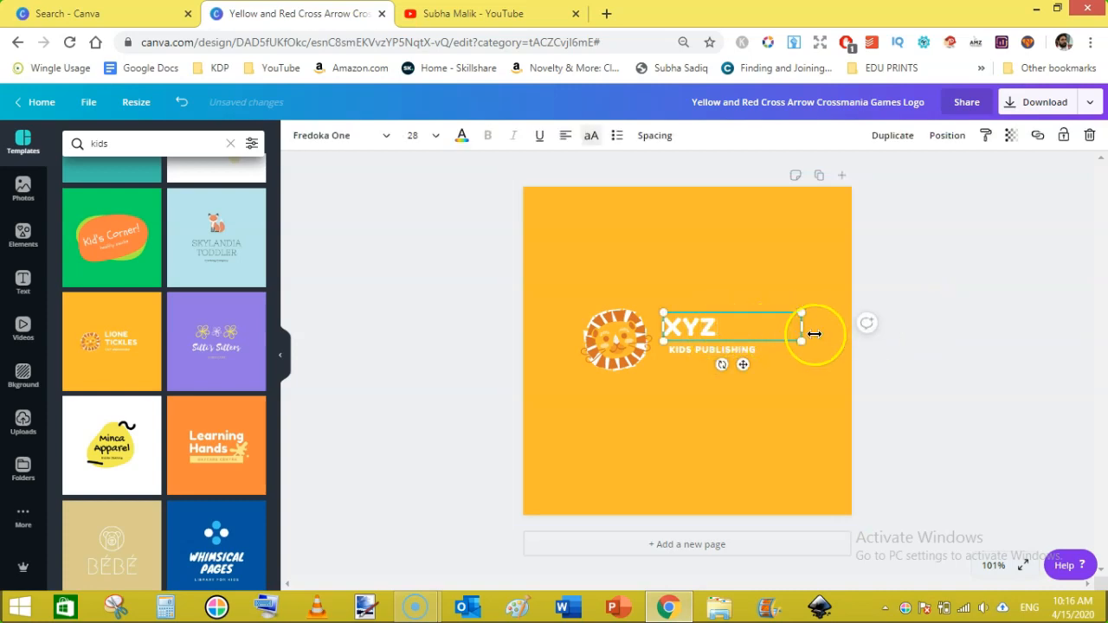
mouse_move(800, 328)
left_mouse_down()
mouse_move(725, 327)
mouse_move(734, 344)
mouse_move(784, 337)
left_mouse_up()
left_click_drag(717, 302, 718, 291)
left_click(718, 351)
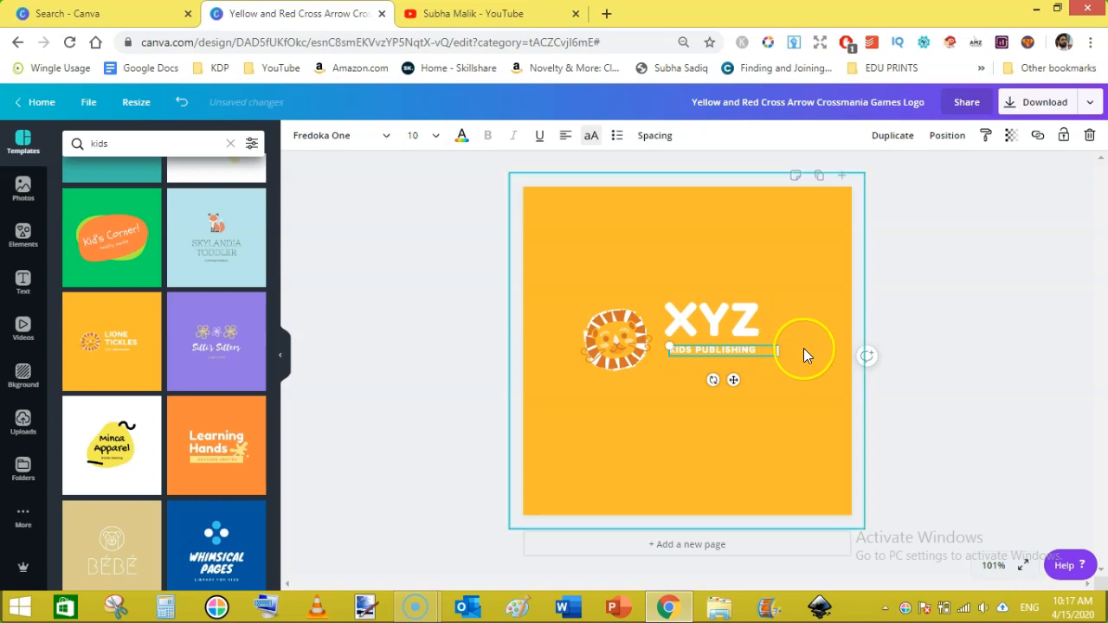
left_click_drag(783, 350, 733, 323)
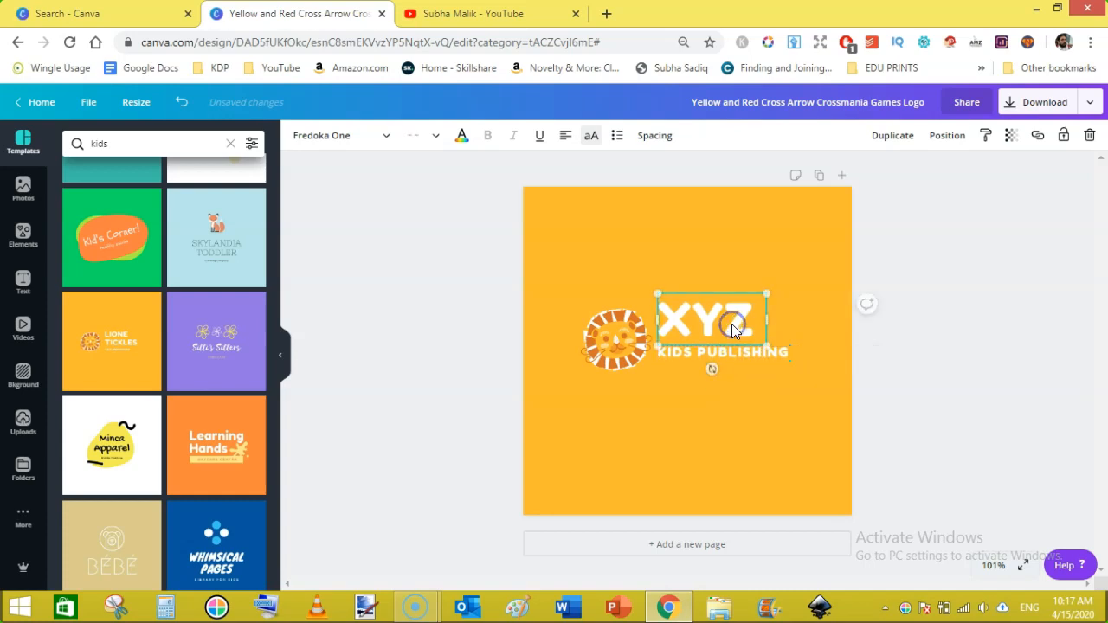
left_click(906, 370)
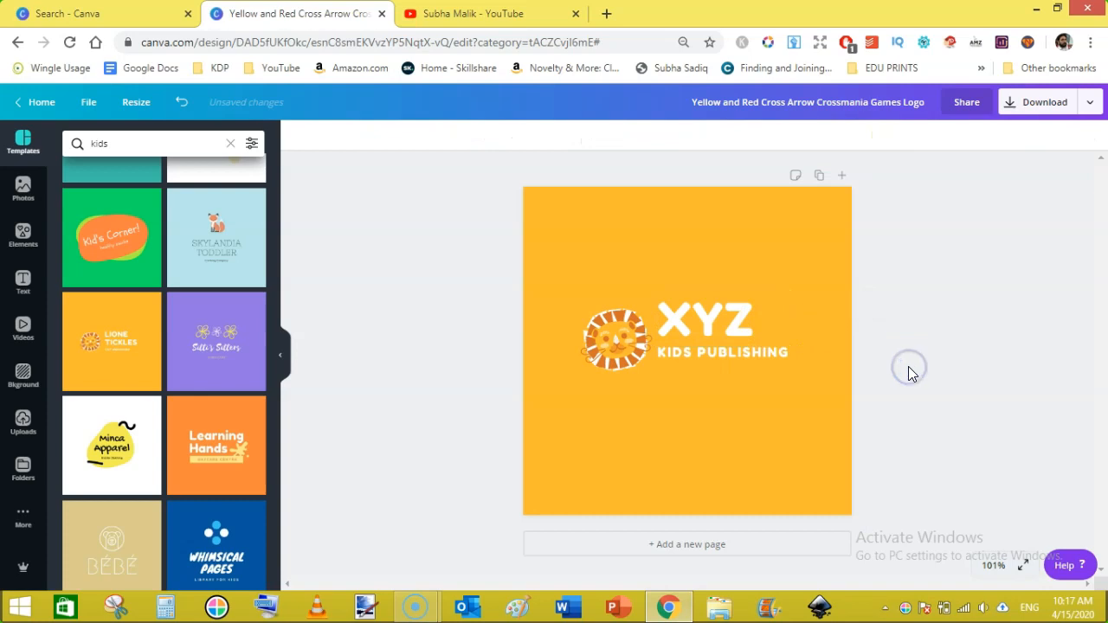
Step: Raise the lion level with the heading, and move the lion and both texts together to the page's centre
left_click(595, 329)
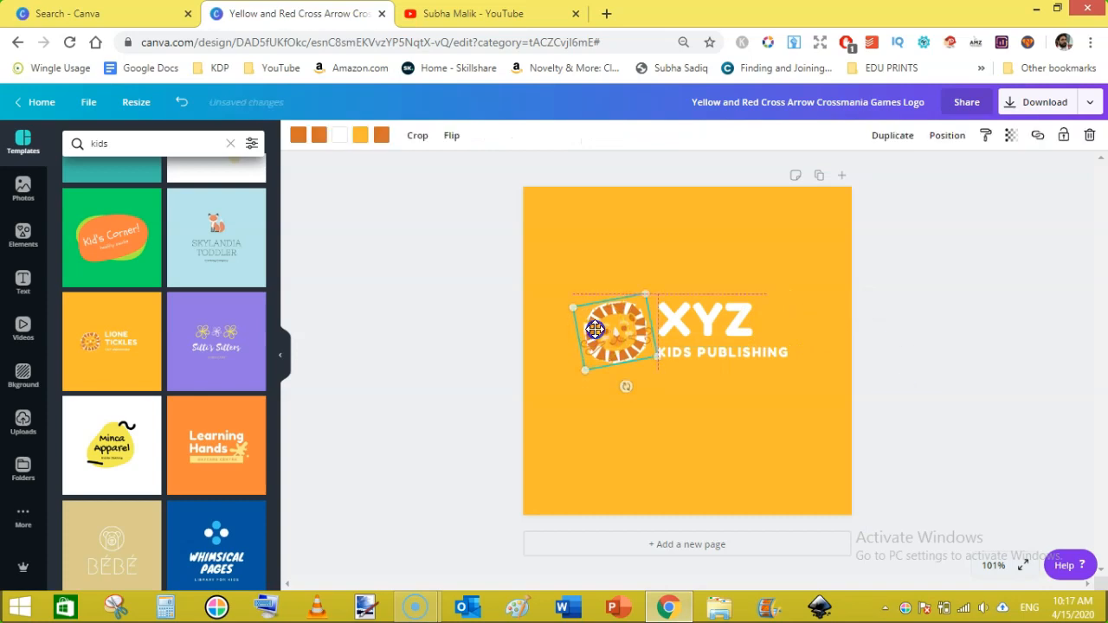
left_click_drag(478, 300, 930, 412)
left_click_drag(731, 333, 733, 342)
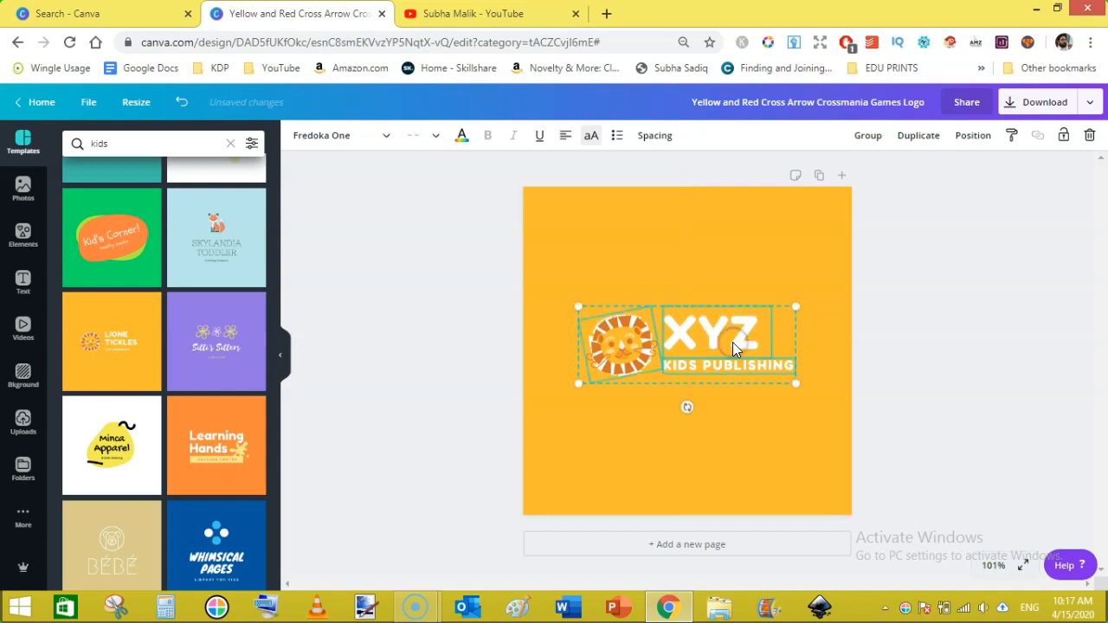
Step: Align the selected lion graphic, heading and tagline with one another using the horizontal Center alignment
left_click(973, 136)
left_click(903, 279)
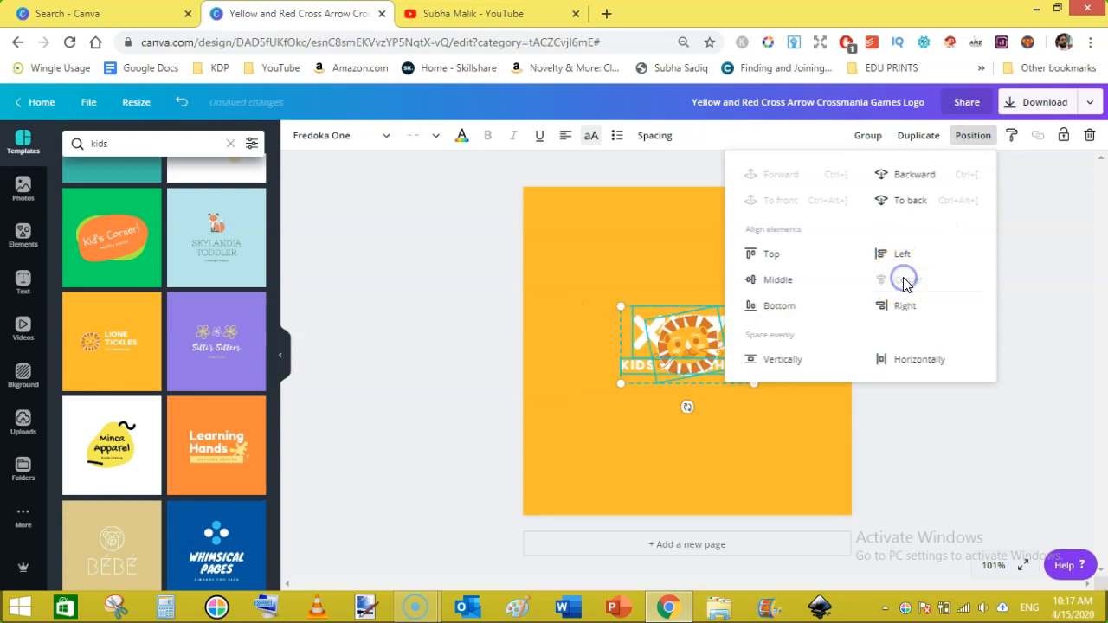
Step: Undo the last alignment and group the lion graphic, heading and tagline together
key("ctrl+z")
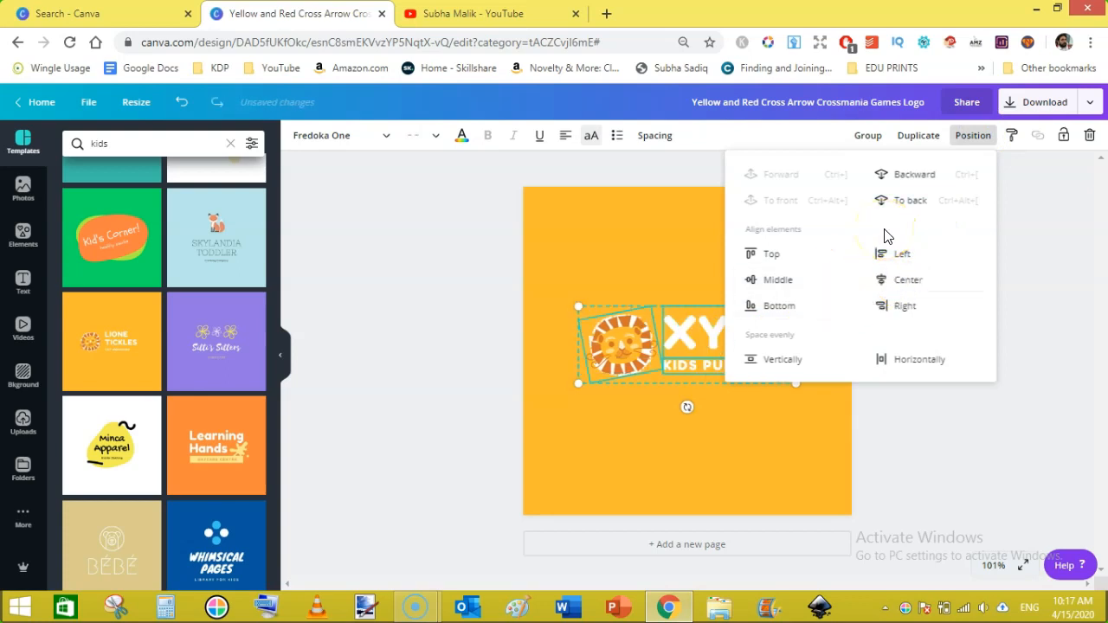
left_click(868, 136)
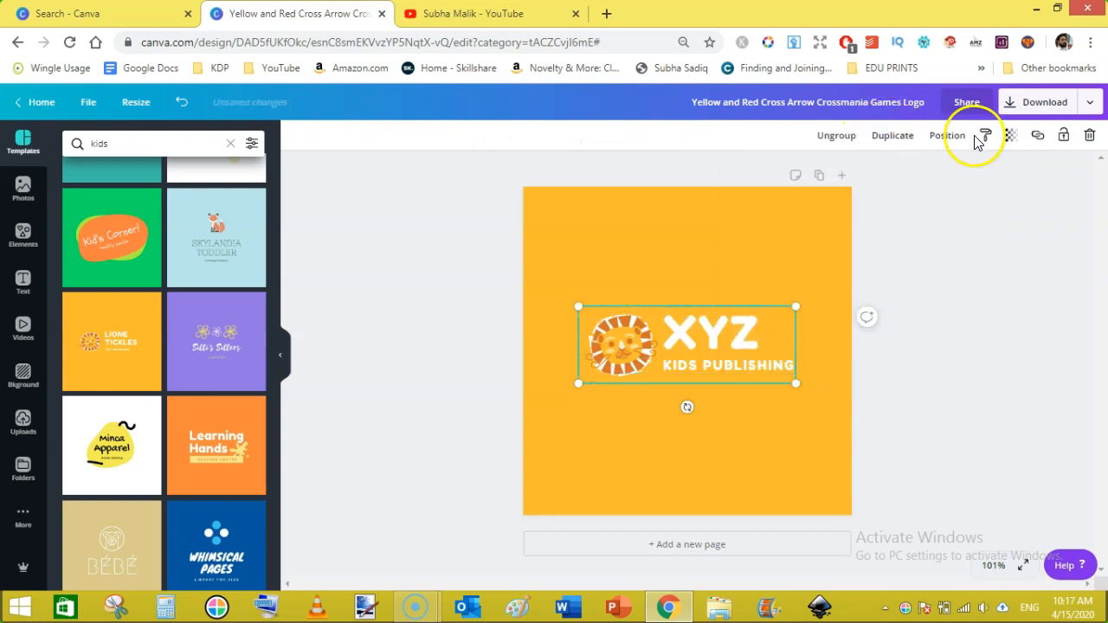
Step: Align the grouped logo to the Middle of the page and unlock the orange background shape
left_click(945, 136)
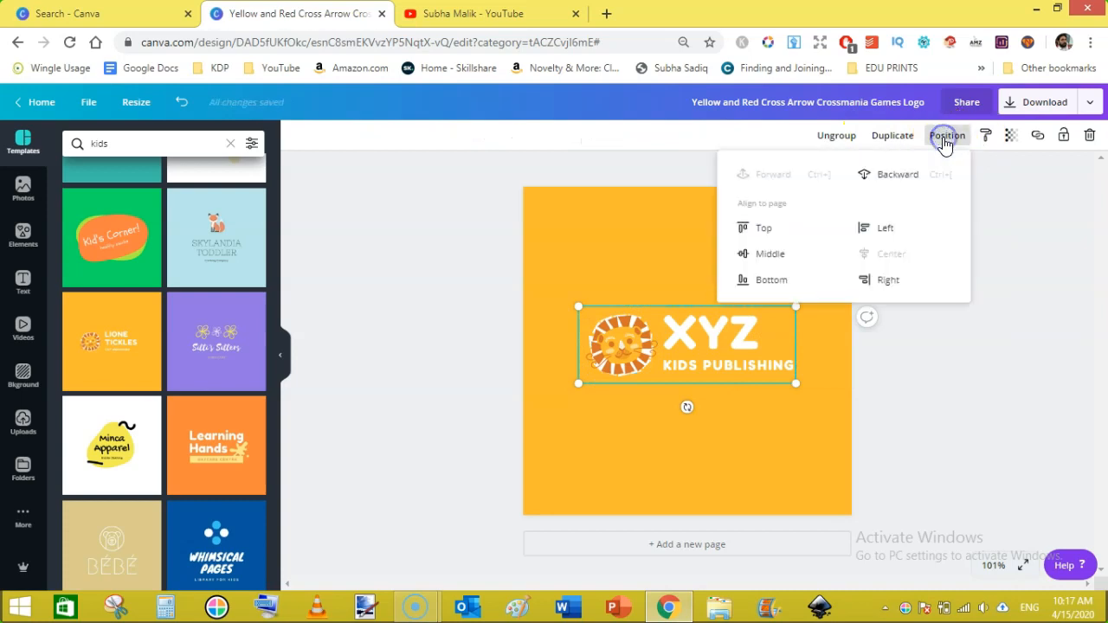
left_click(766, 253)
left_click(950, 405)
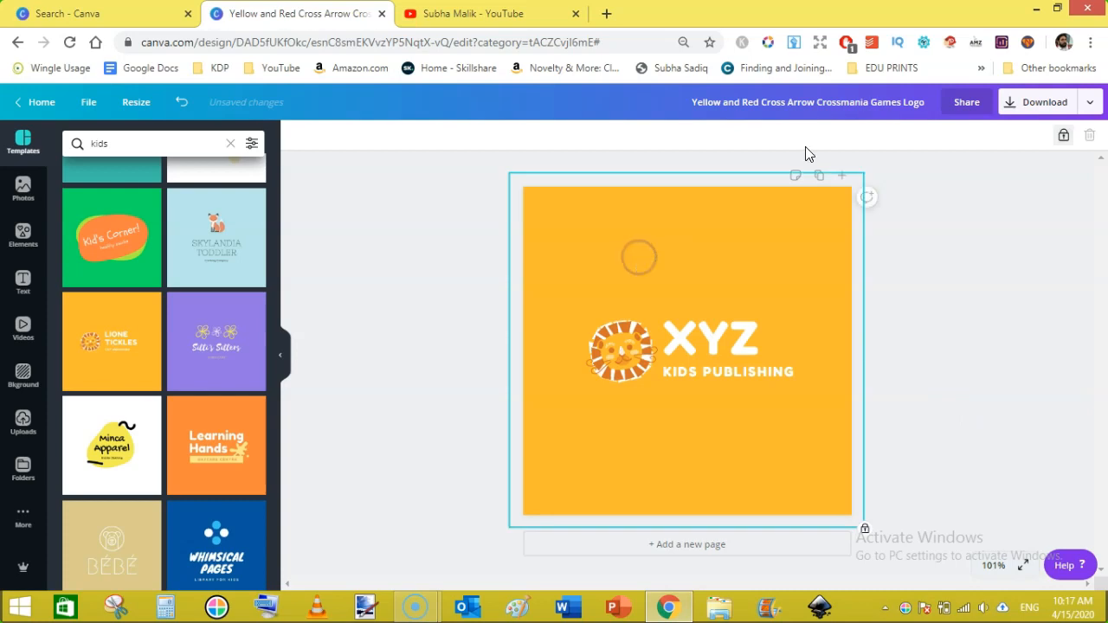
left_click(1061, 138)
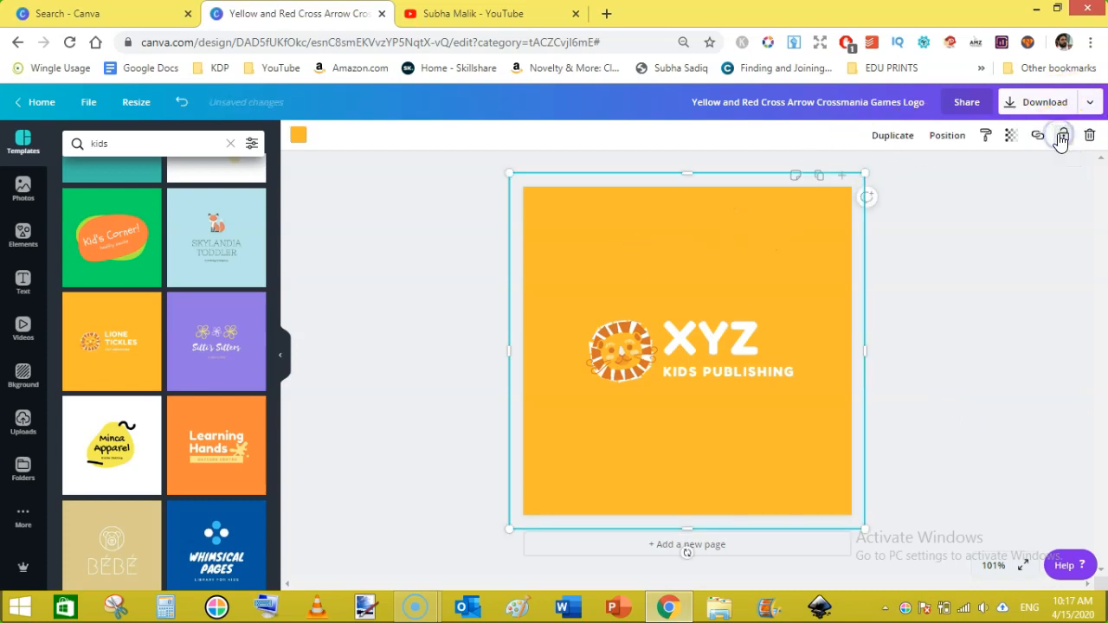
Step: Ungroup the logo and delete the lion graphic
left_click(607, 346)
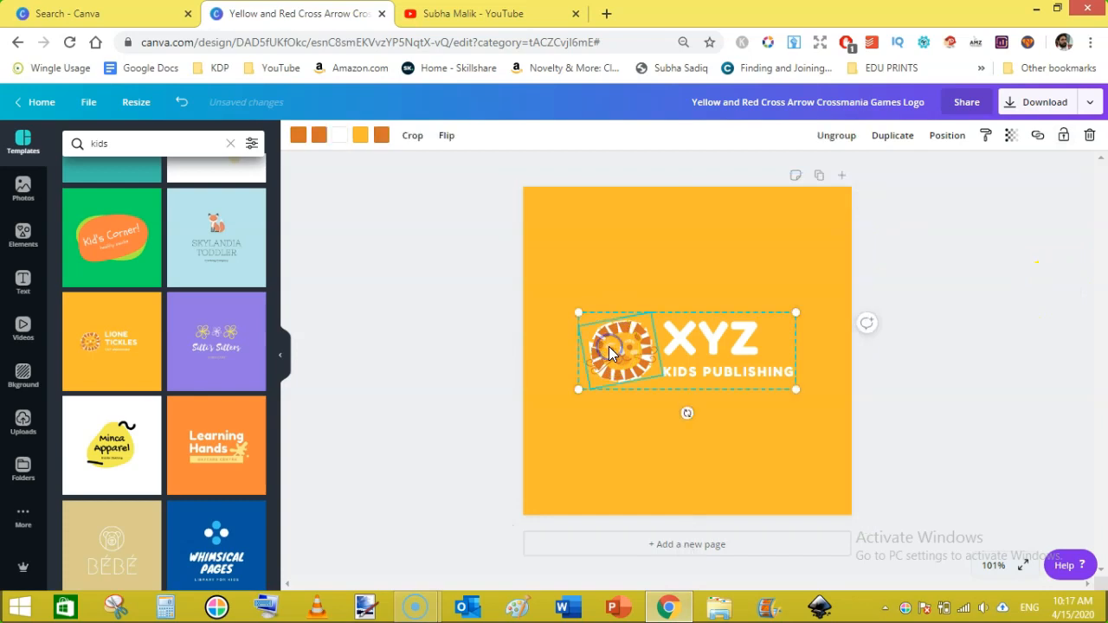
left_click(836, 138)
left_click(972, 304)
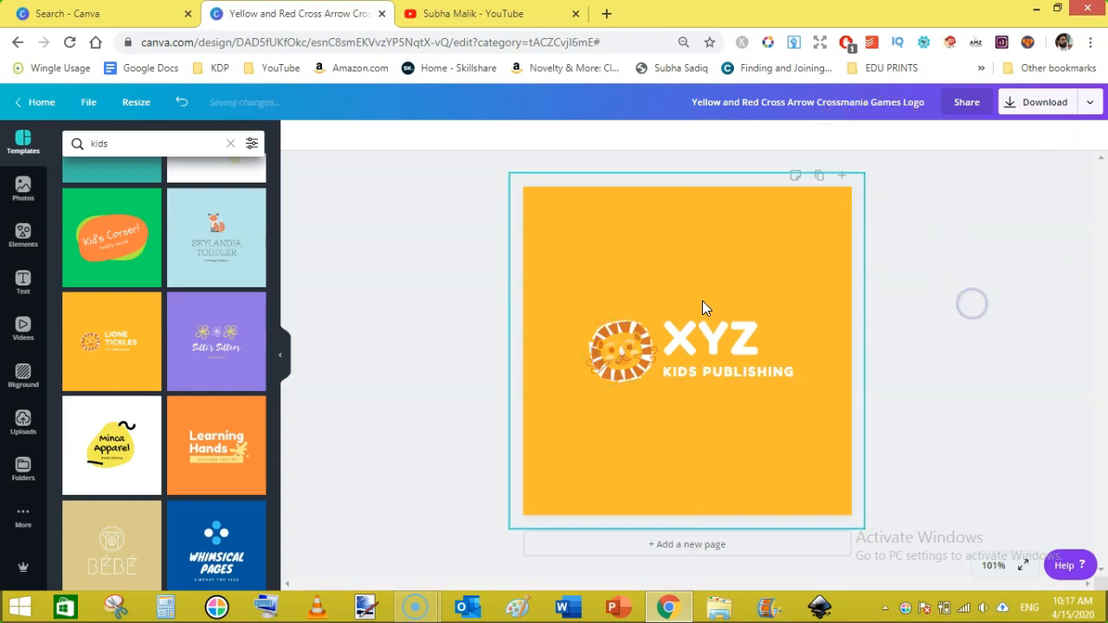
left_click(622, 351)
key("Delete")
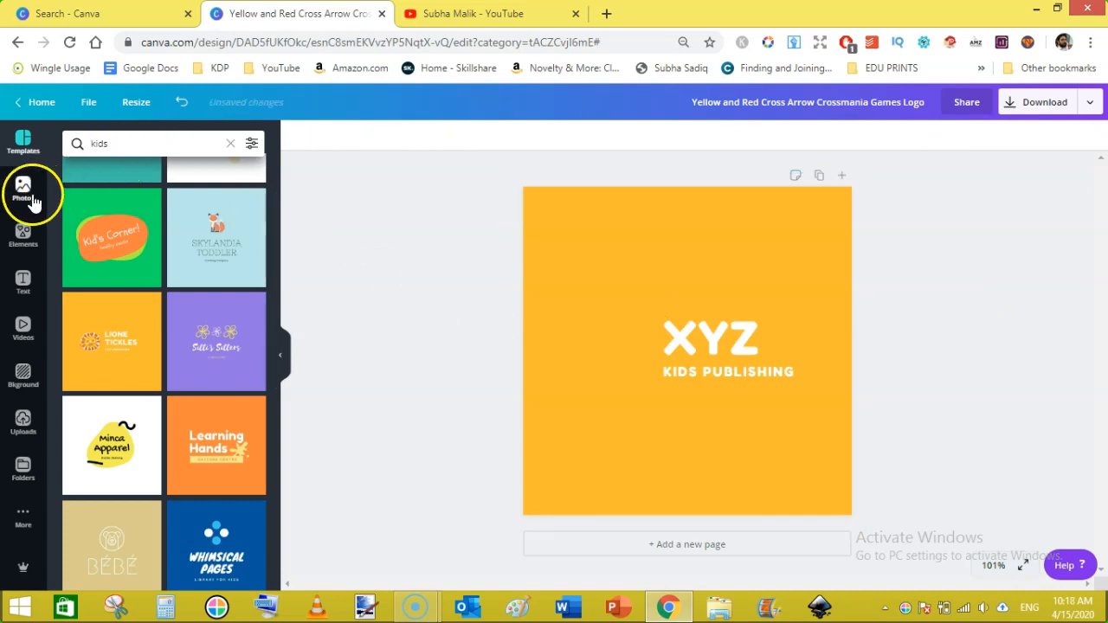
Step: Search the elements library for "kids" and add the free orange star graphic to the page
left_click(26, 241)
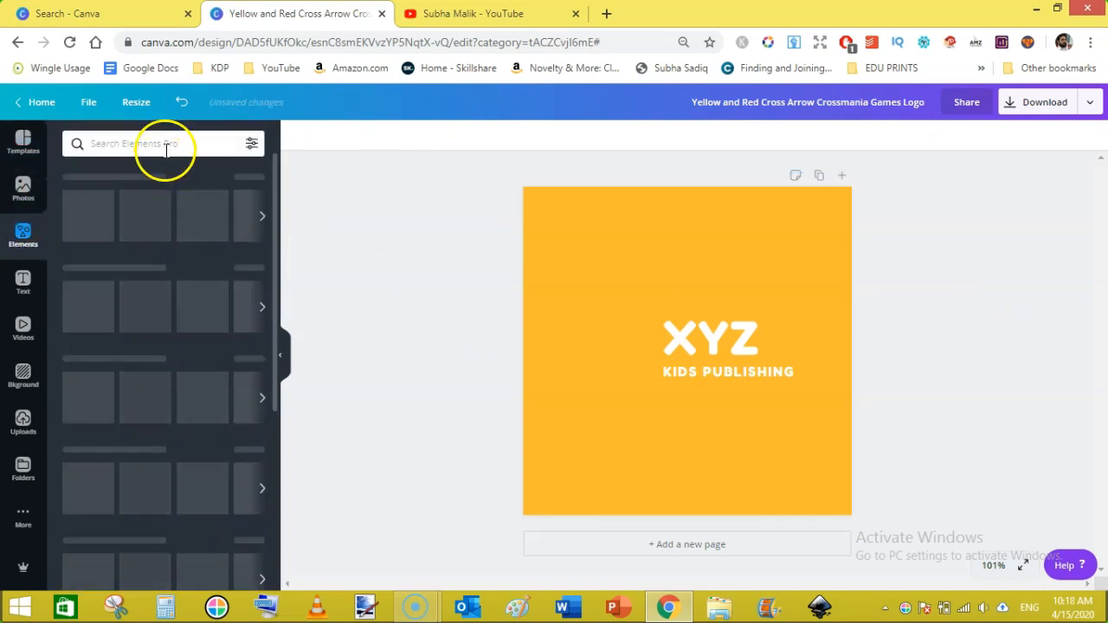
left_click(166, 144)
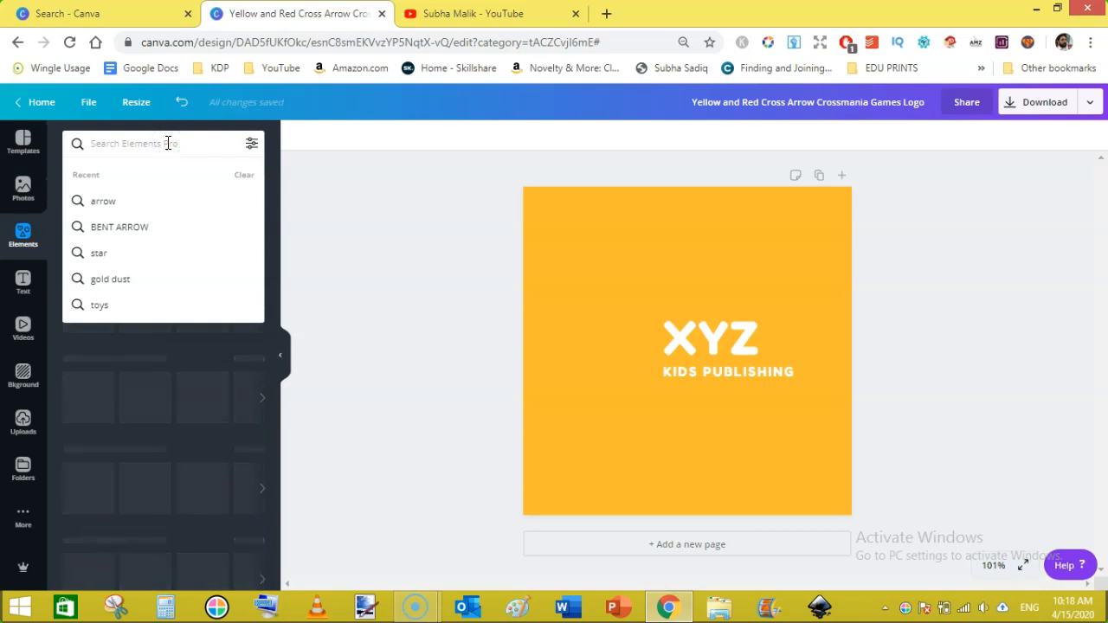
type("kids")
key("Return")
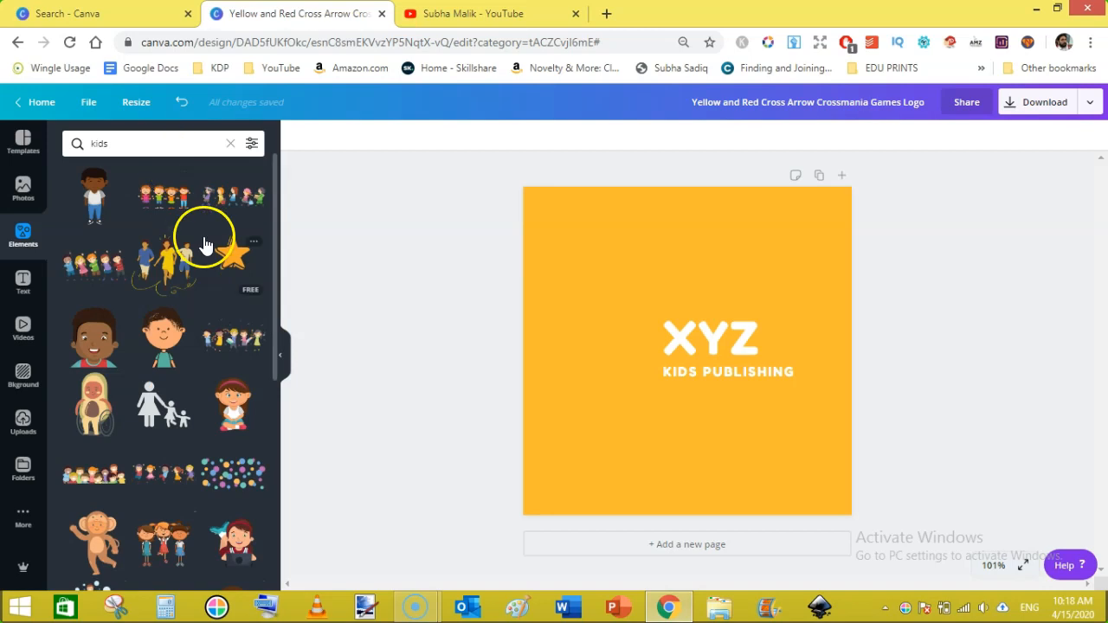
left_click(232, 253)
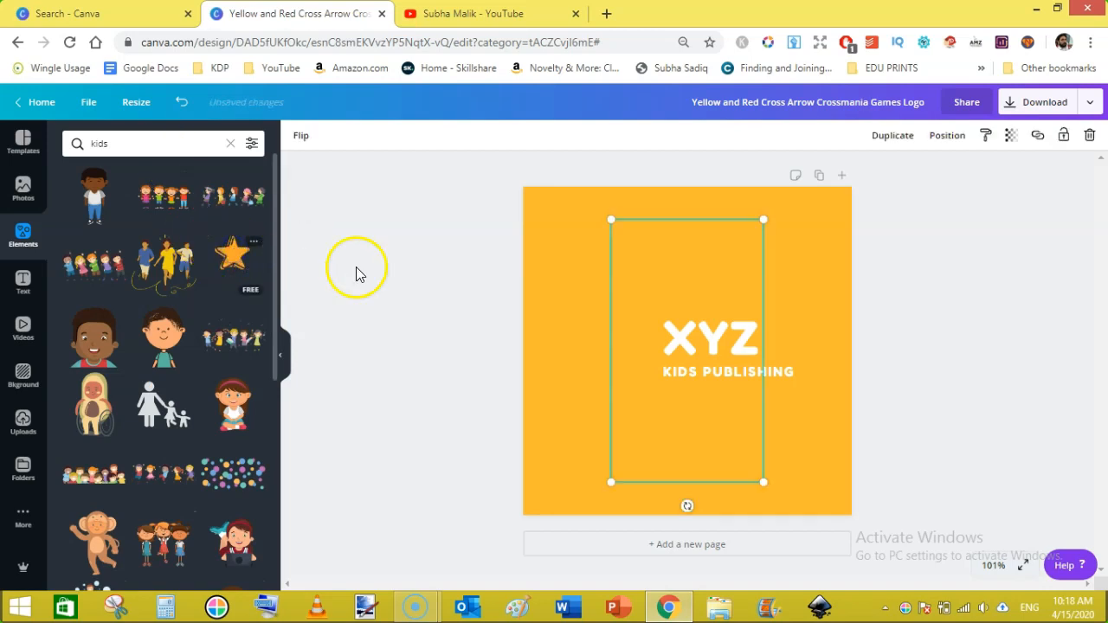
Step: Shrink the star balloon graphic and place it beside the "XYZ" heading, where the lion was
left_click_drag(762, 220, 654, 354)
left_click_drag(650, 400, 622, 330)
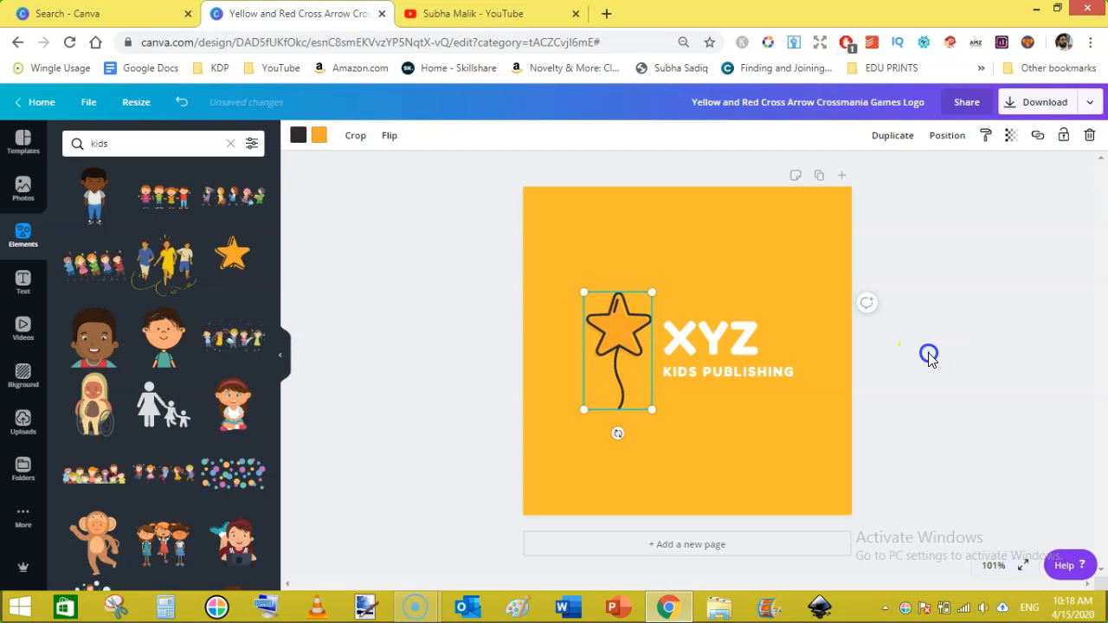
left_click(926, 354)
Step: Try pink, violet and green on the star balloon's outline, and settle on dark grey from the default colors
left_click(623, 337)
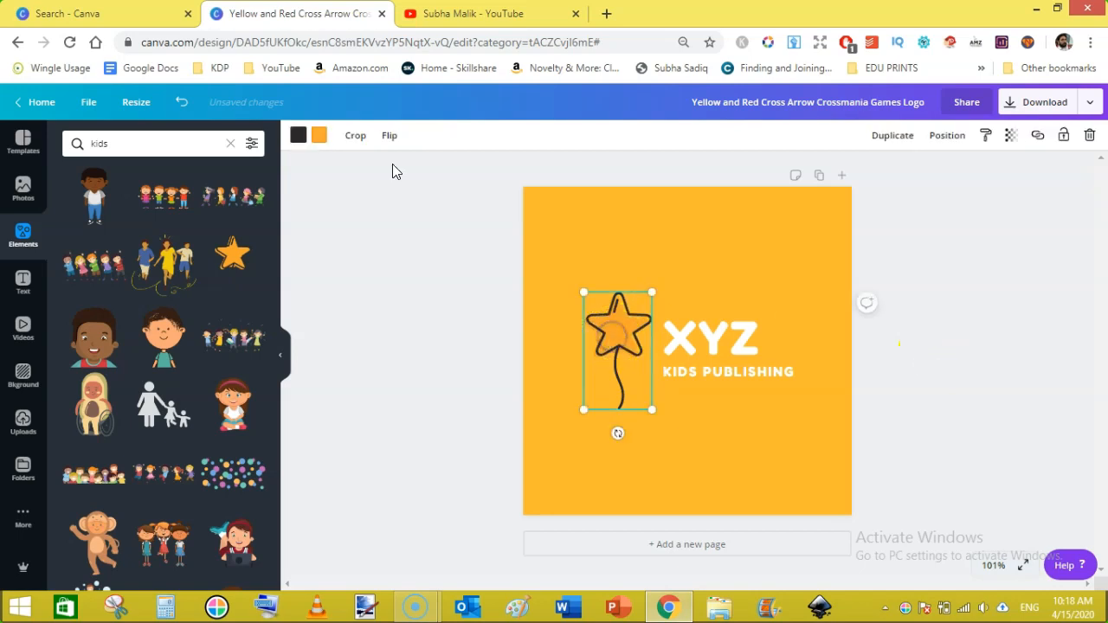
left_click(297, 139)
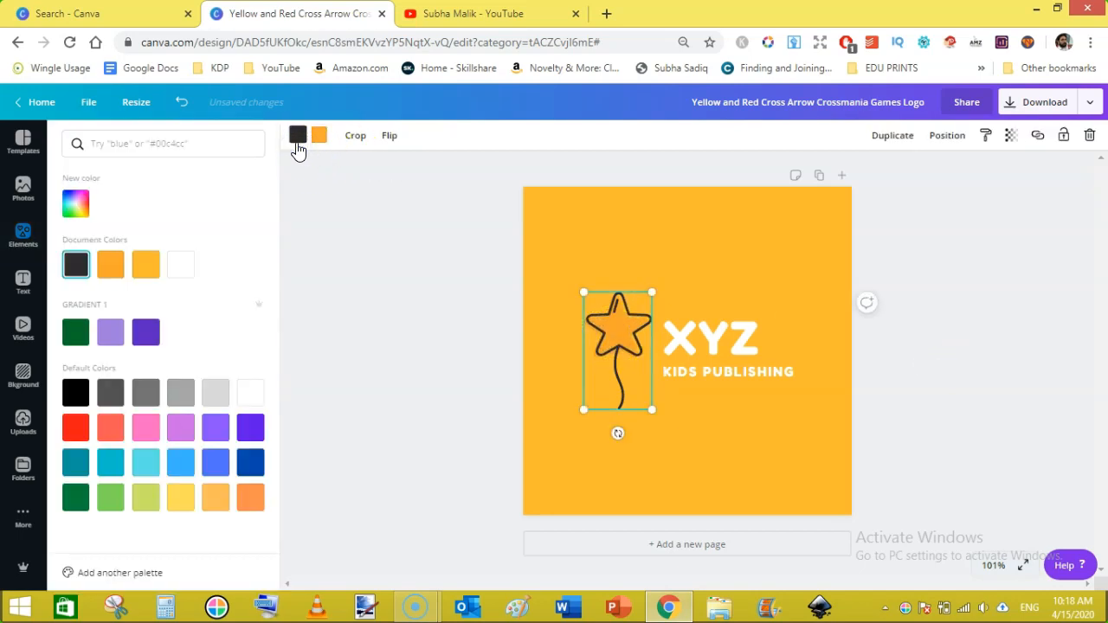
left_click(145, 433)
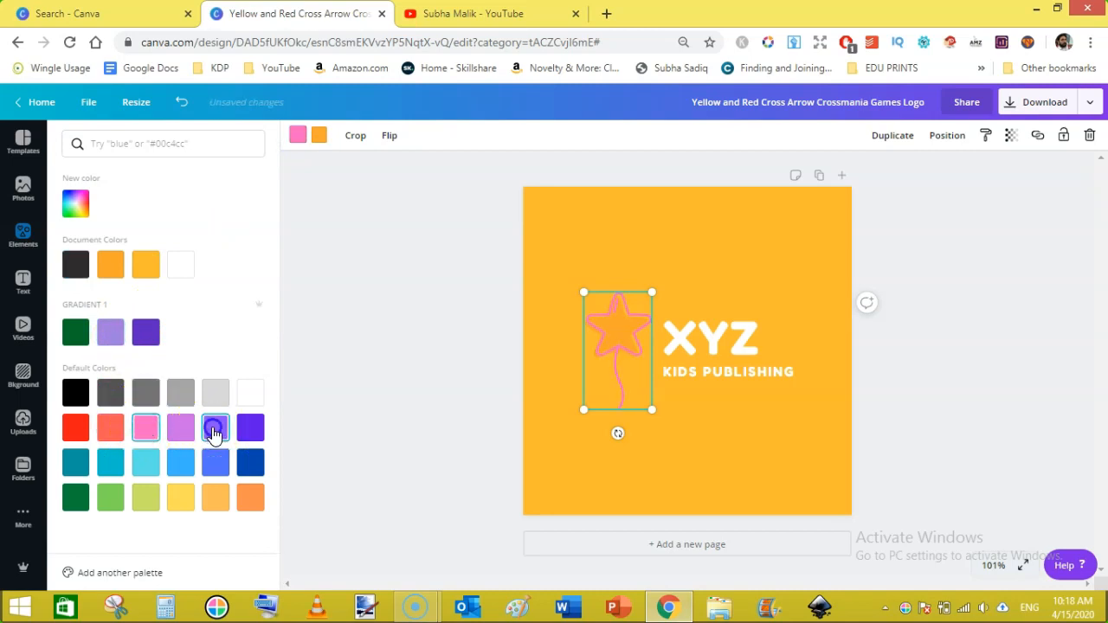
left_click(214, 432)
left_click(115, 504)
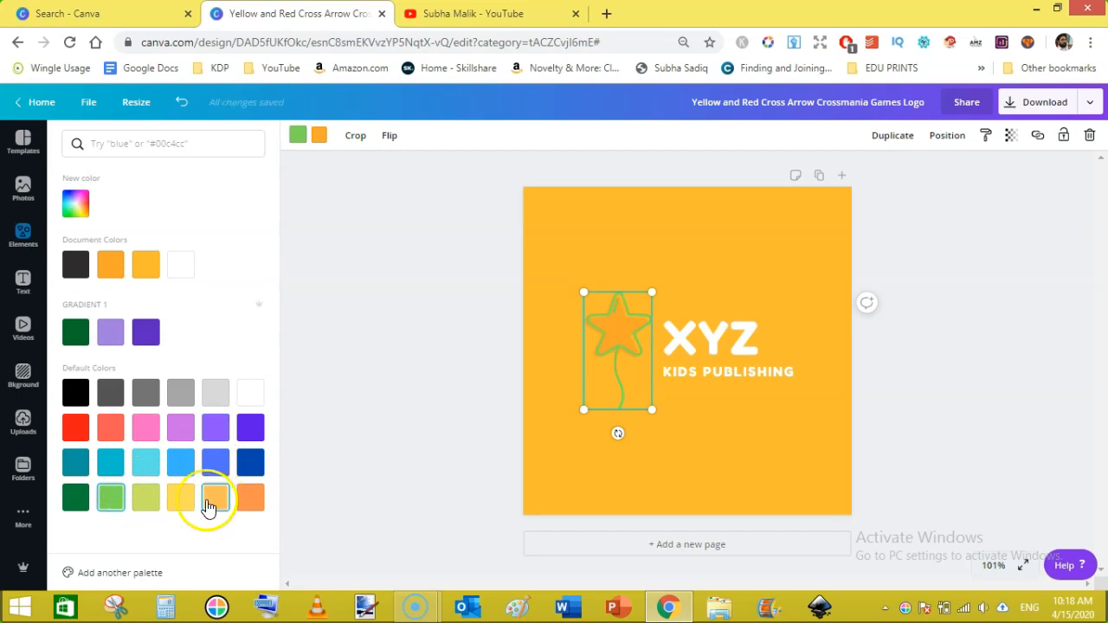
left_click(110, 398)
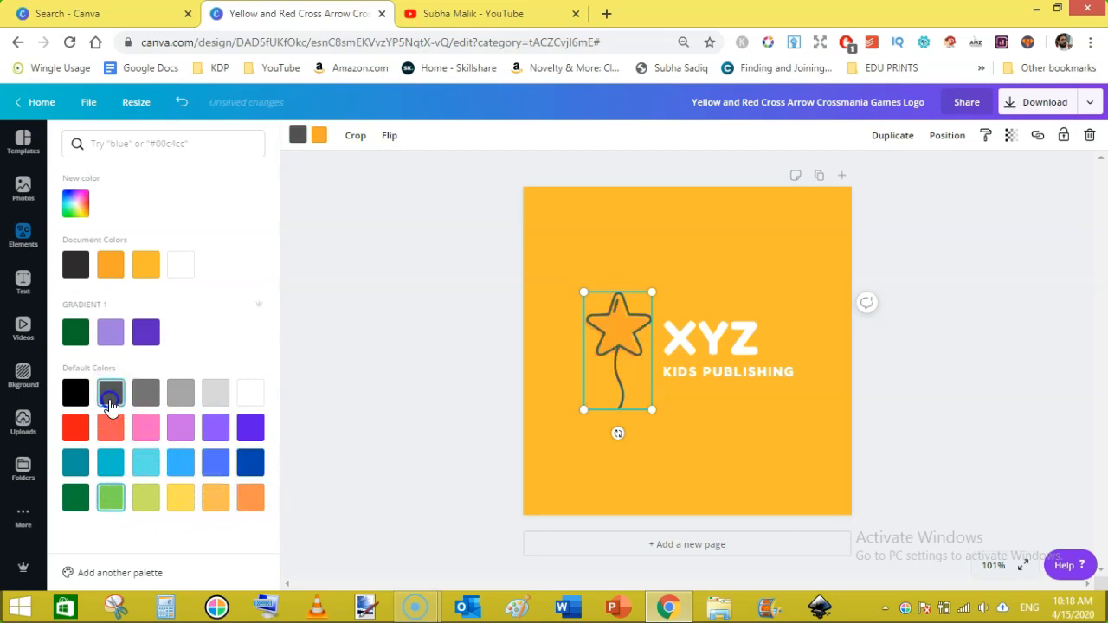
left_click(337, 307)
Step: Try violet on the page's background shape and settle on dark blue from the default colors
left_click(717, 217)
left_click(298, 138)
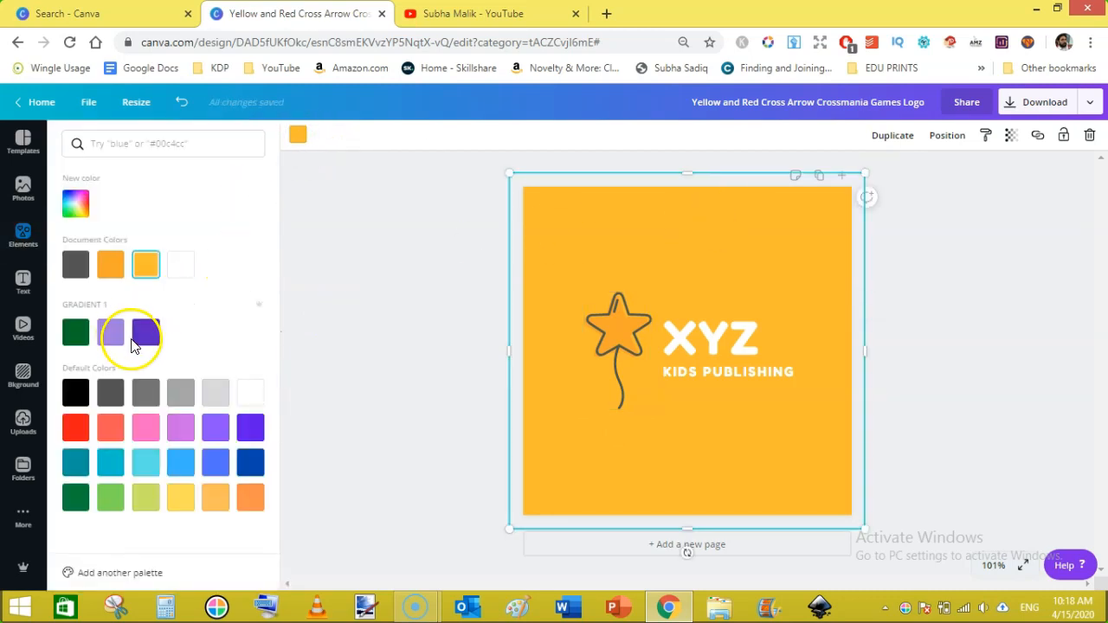
left_click(251, 428)
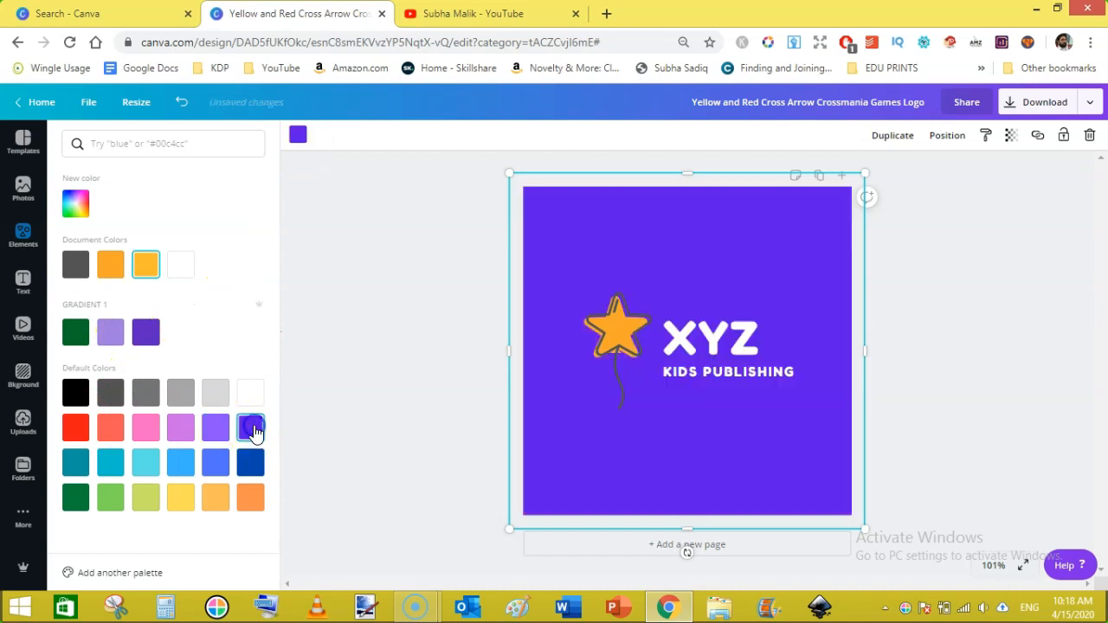
left_click(251, 464)
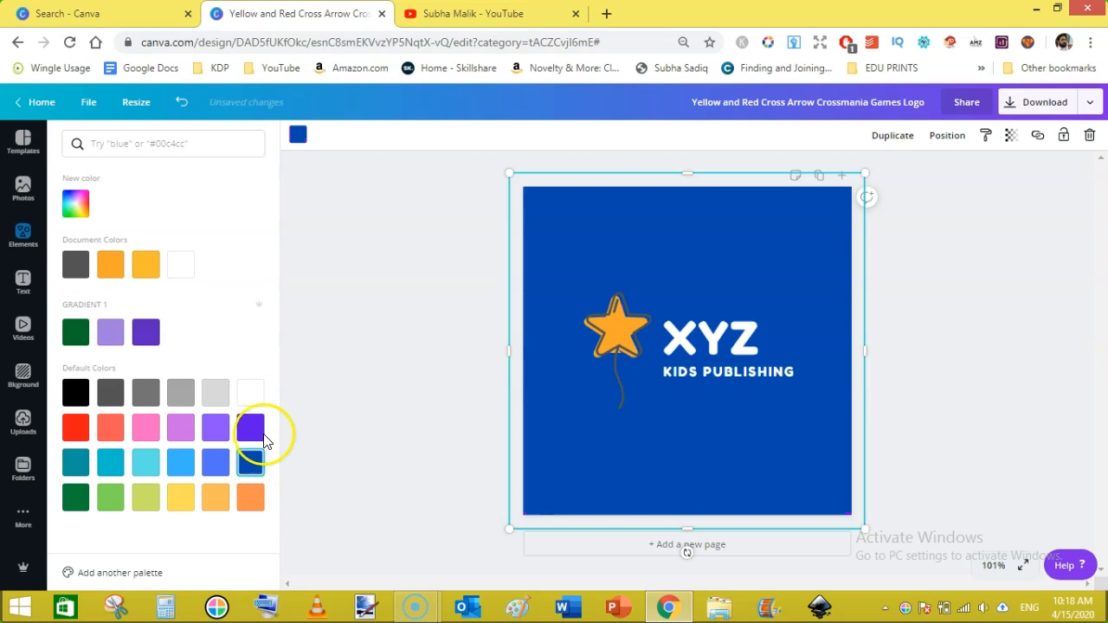
left_click(326, 341)
left_click(566, 239)
left_click(913, 320)
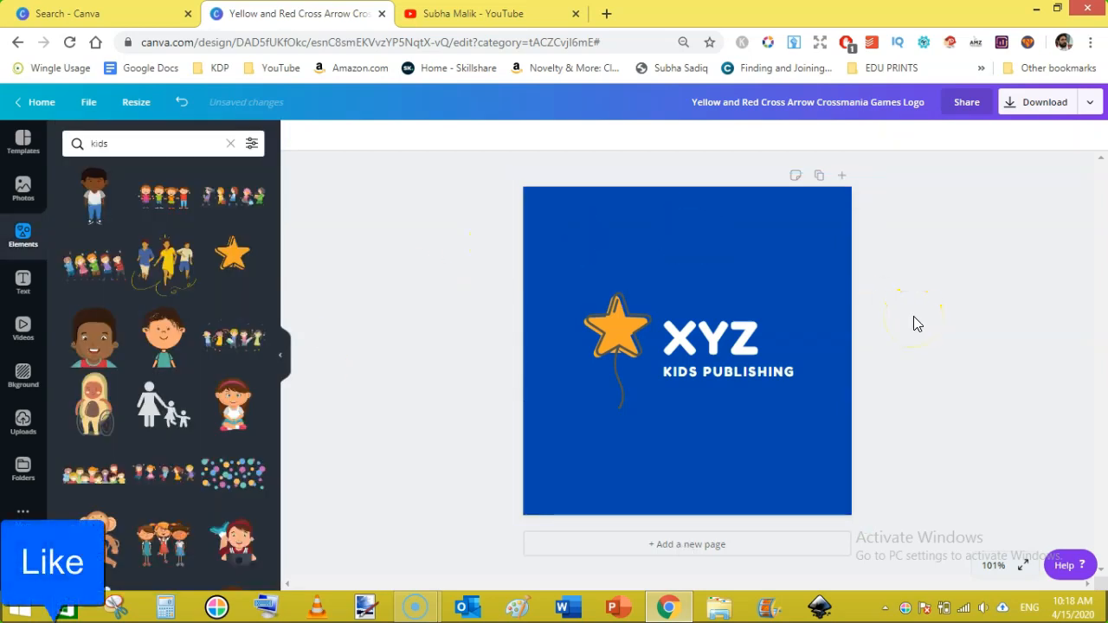
left_click(799, 251)
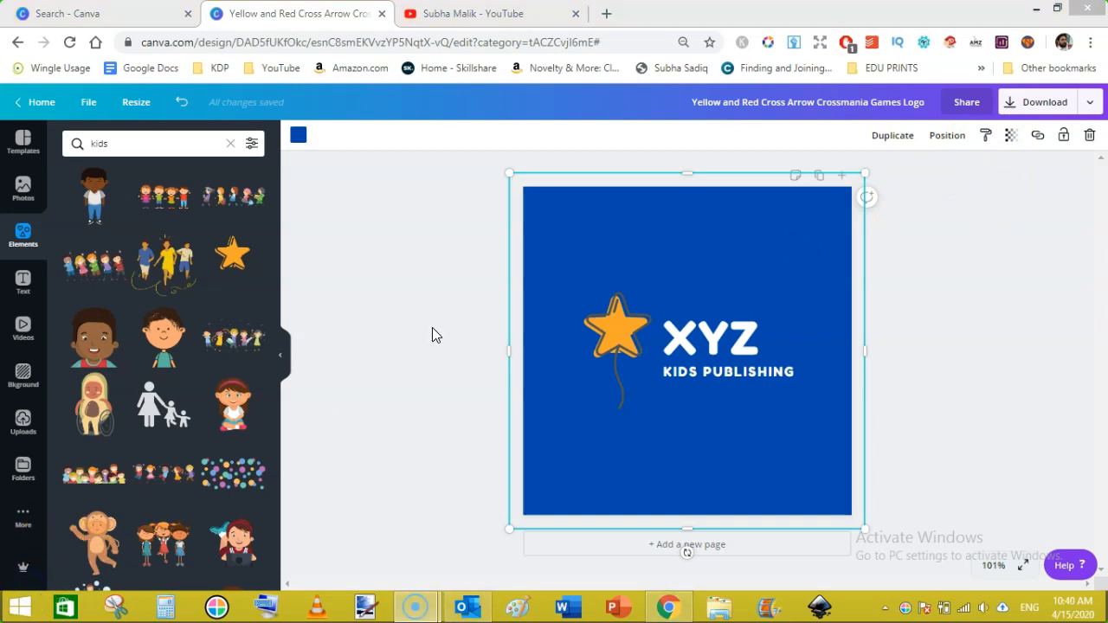
Step: Download the logo as a PNG and save it as "xyz kidz publishing" in the Work Sheets folder
left_click(1037, 106)
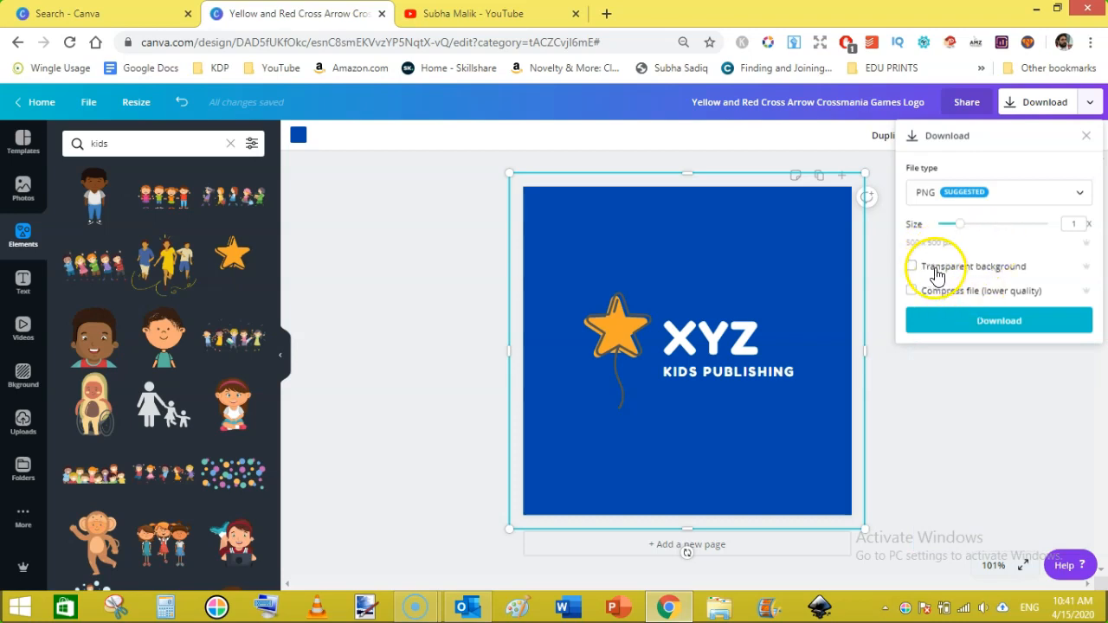
left_click(996, 322)
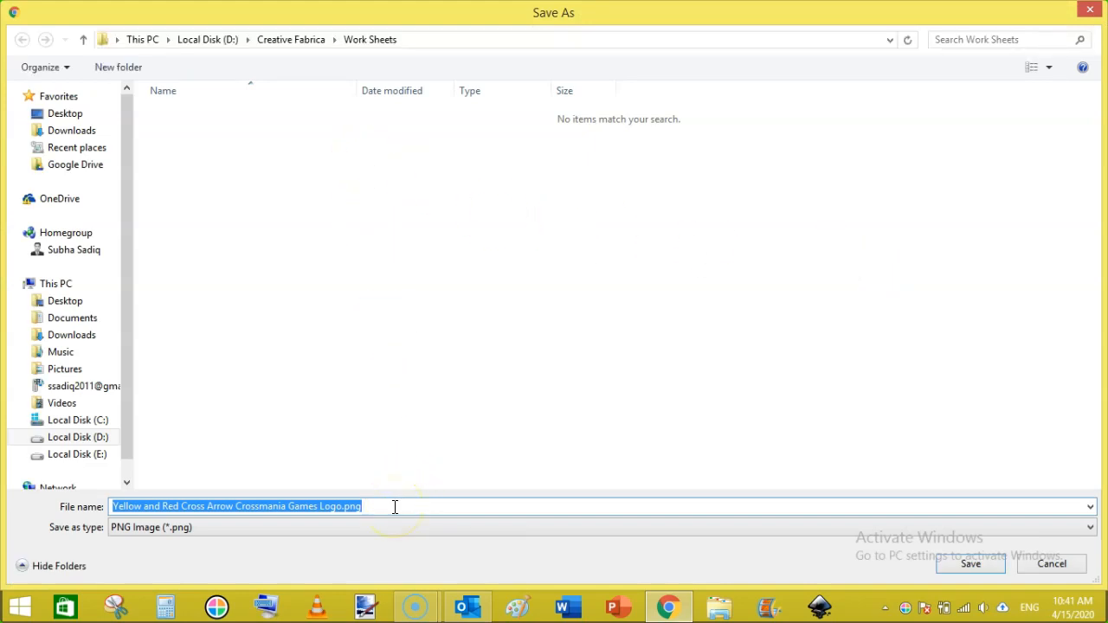
type("yz kidz publishing")
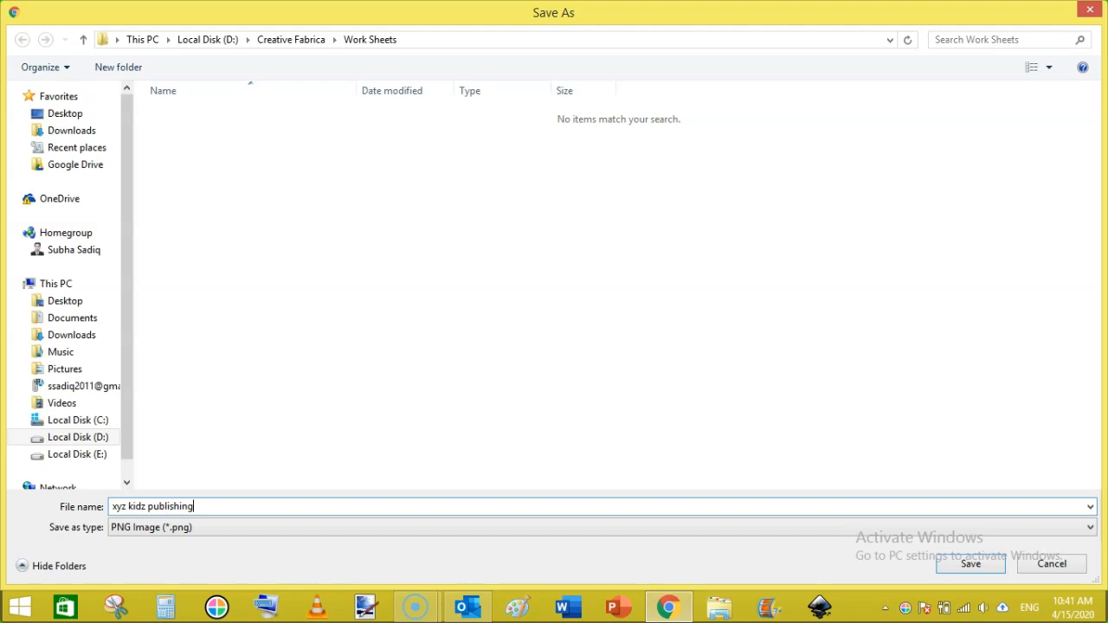
left_click(969, 564)
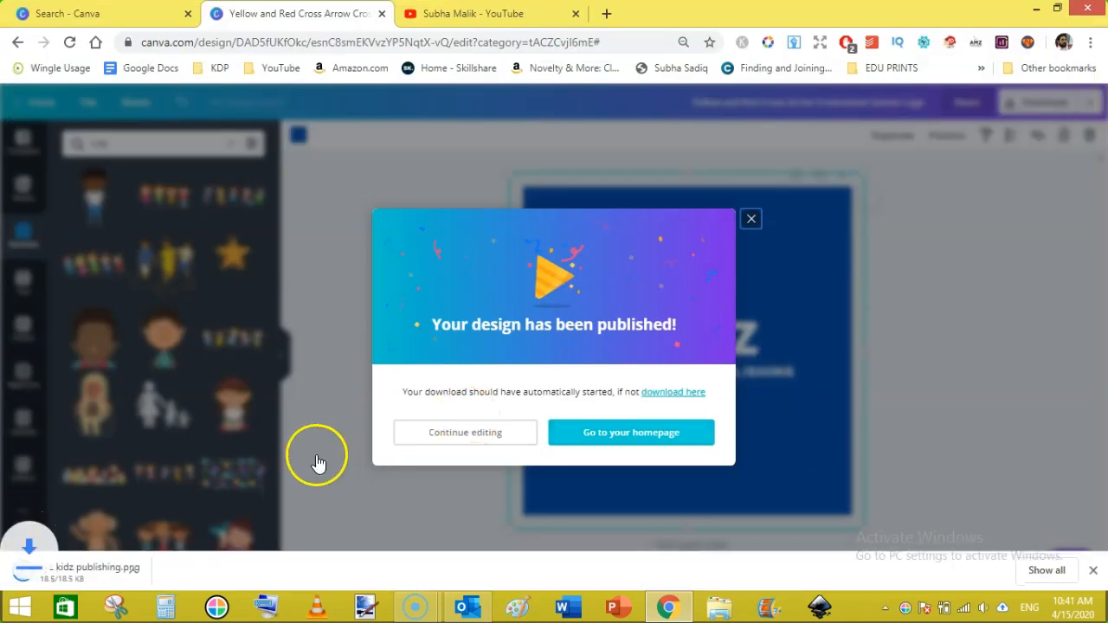
Step: Show the downloaded logo in its folder and open xyz kidz publishing.png in paint.net
right_click(108, 567)
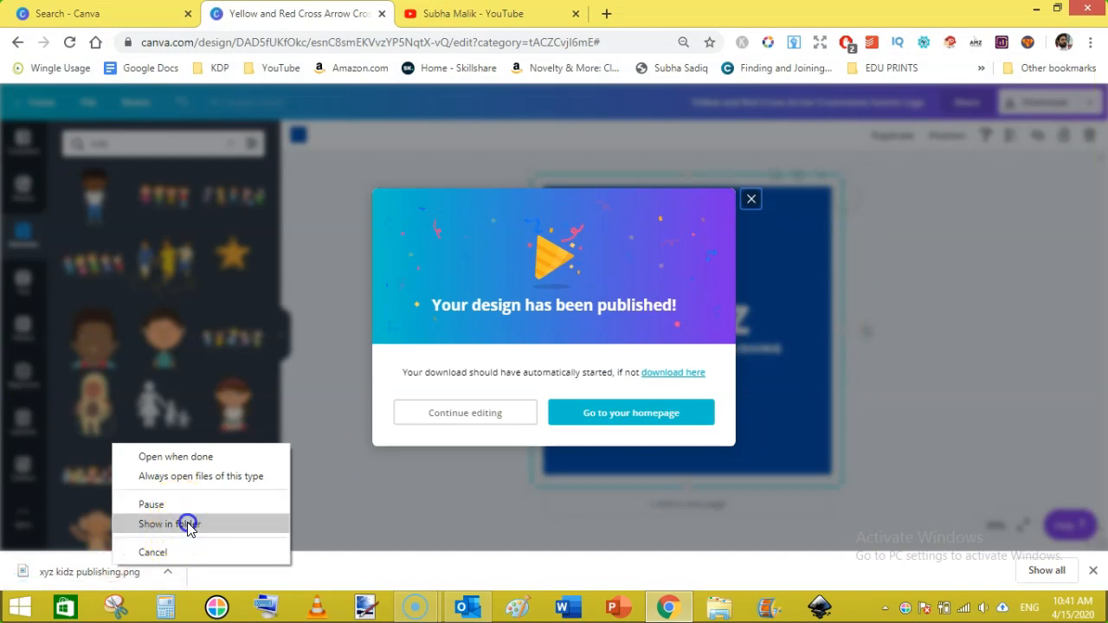
left_click(187, 524)
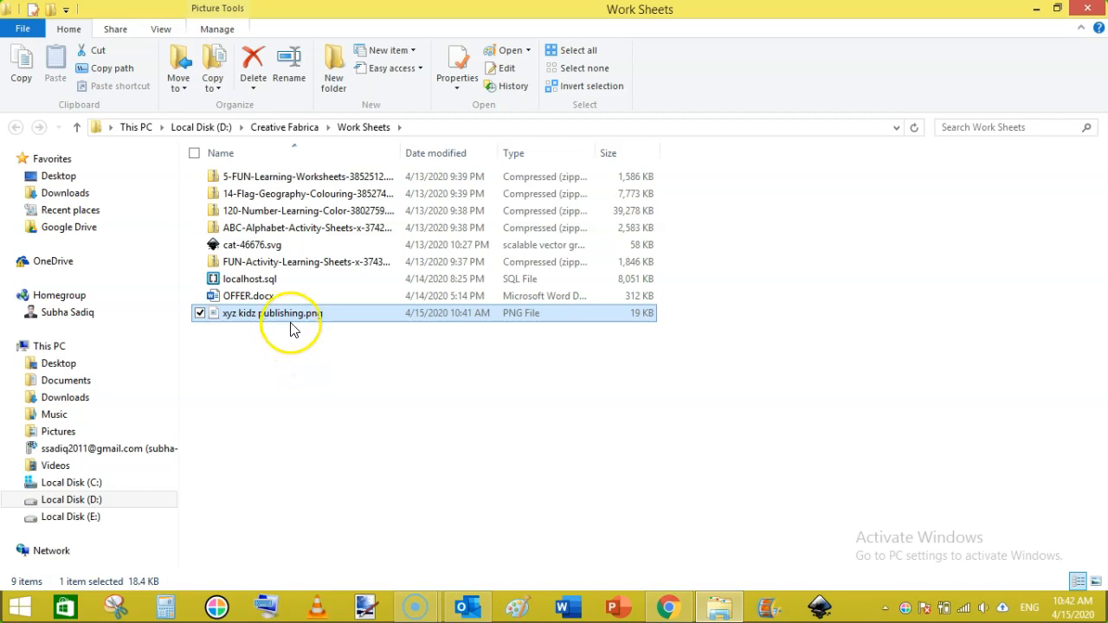
left_click(161, 31)
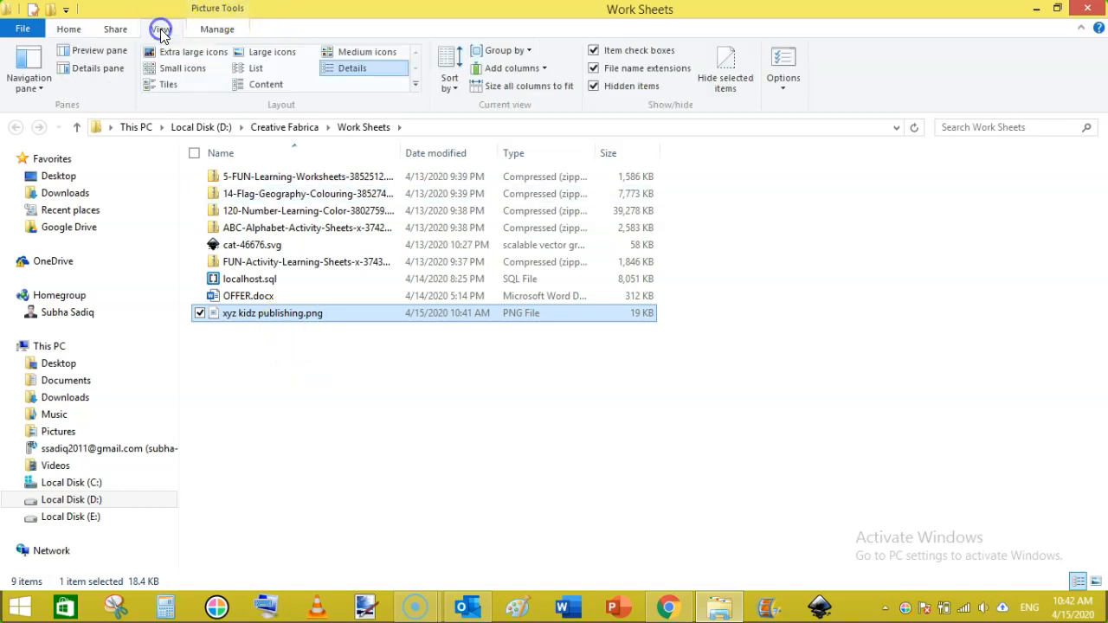
double_click(289, 313)
right_click(291, 319)
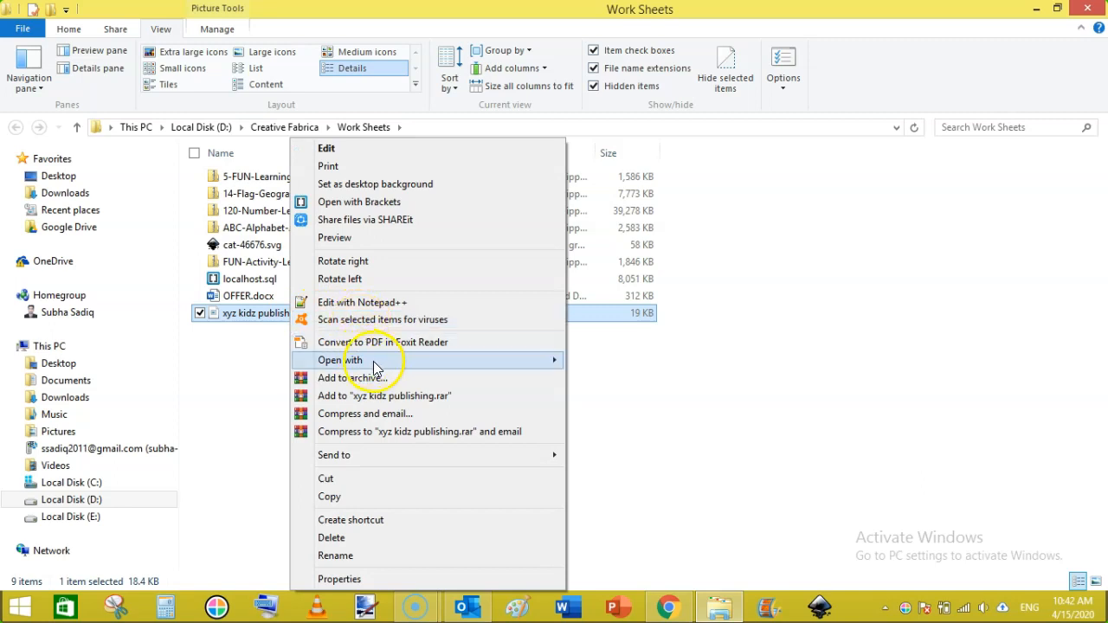
mouse_move(377, 361)
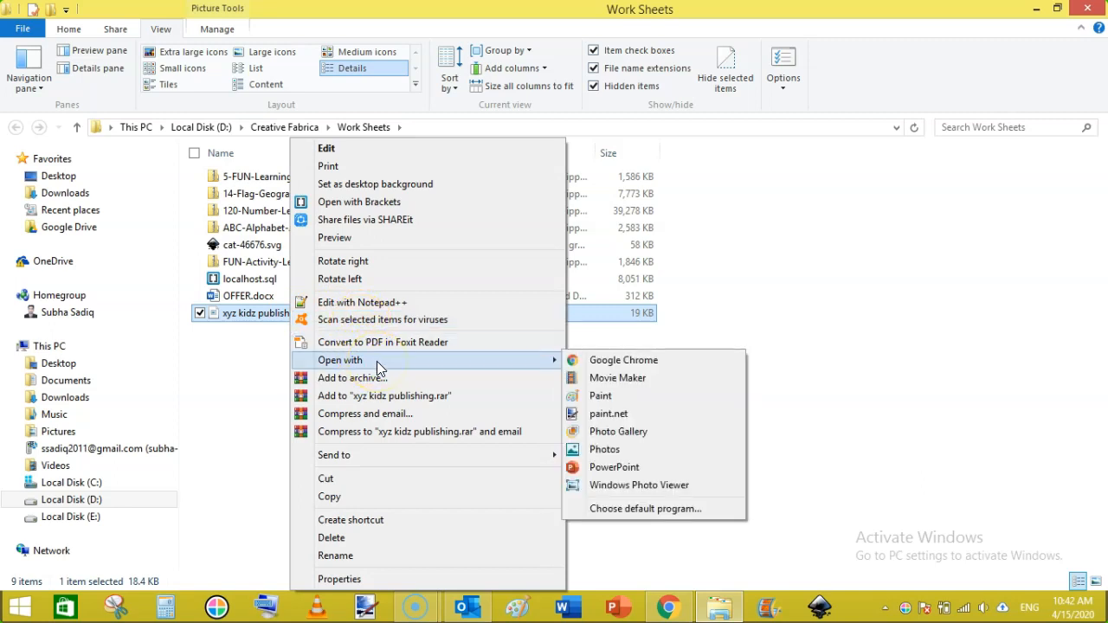
left_click(619, 414)
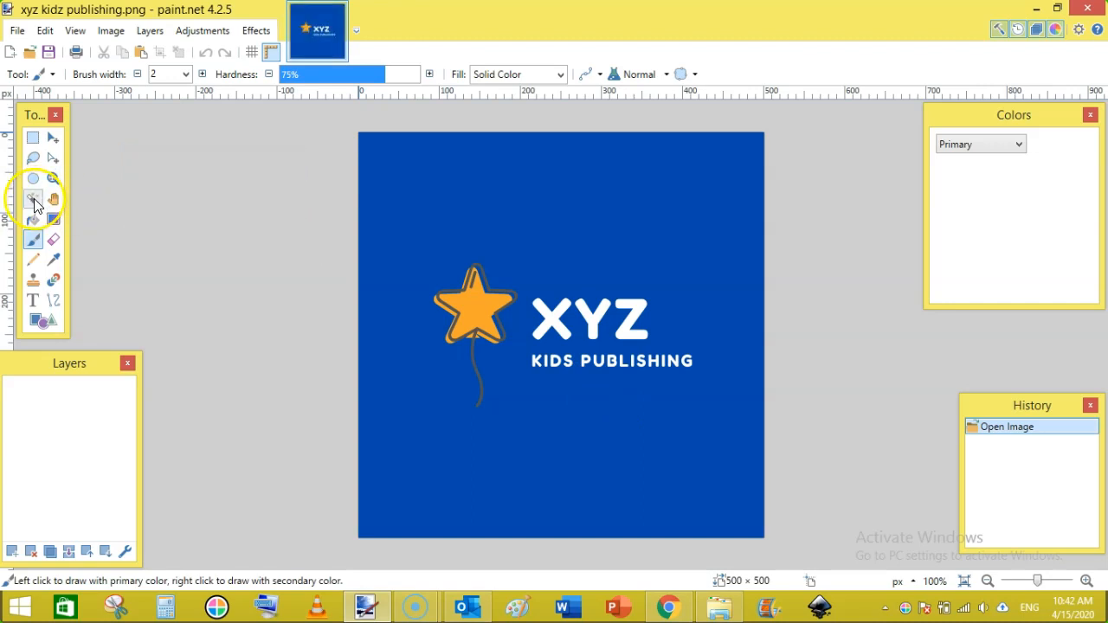
Step: Select the blue background around the logo with the Magic Wand tool
left_click(33, 199)
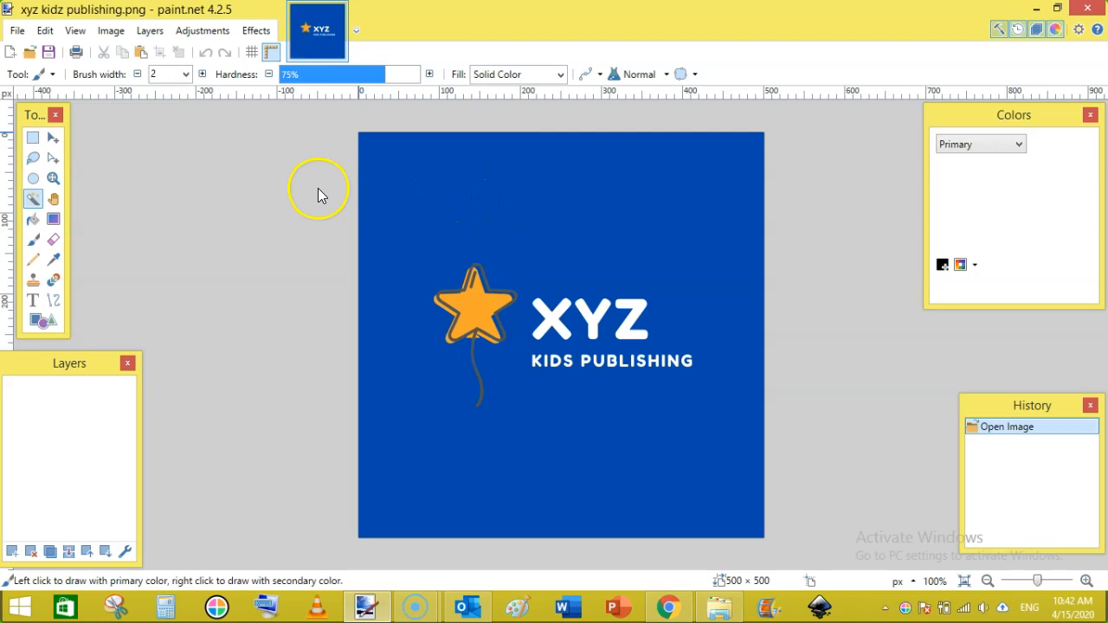
left_click(399, 183)
left_click(399, 183)
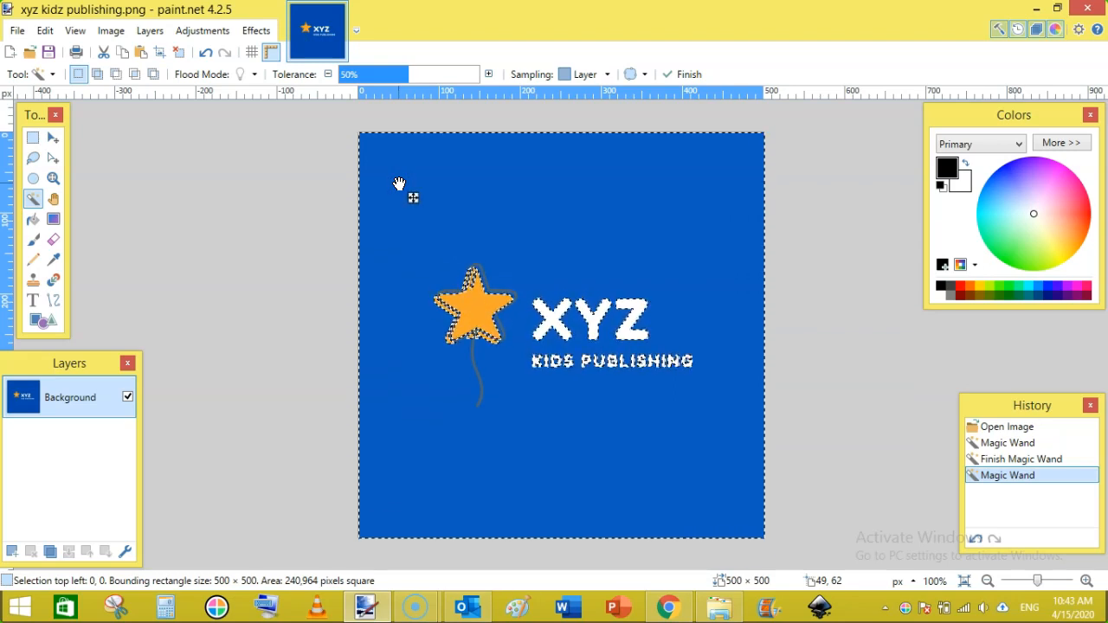
Step: Erase the selected blue background, save the image as xyz kidz publishing 2.png with auto-detected bit depth, and close paint.net
key("Delete")
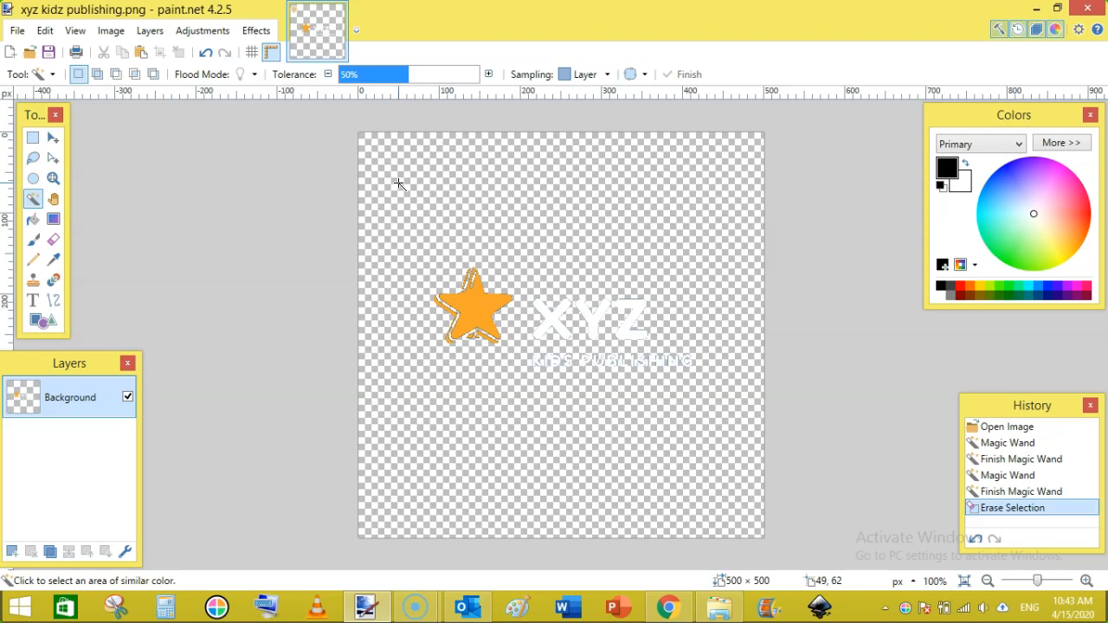
left_click(17, 30)
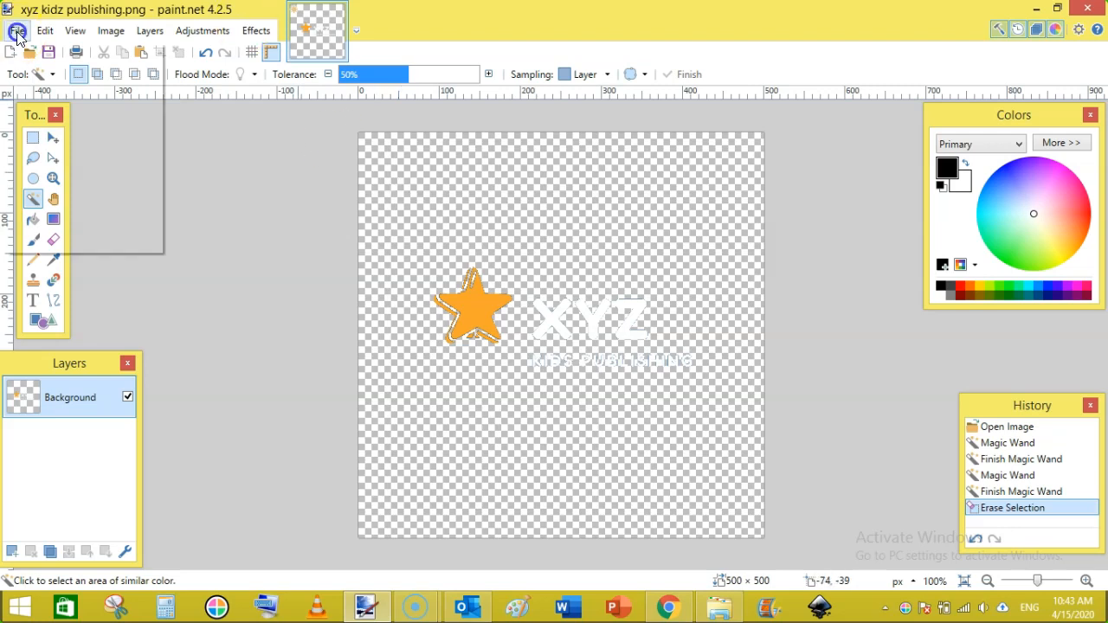
left_click(67, 176)
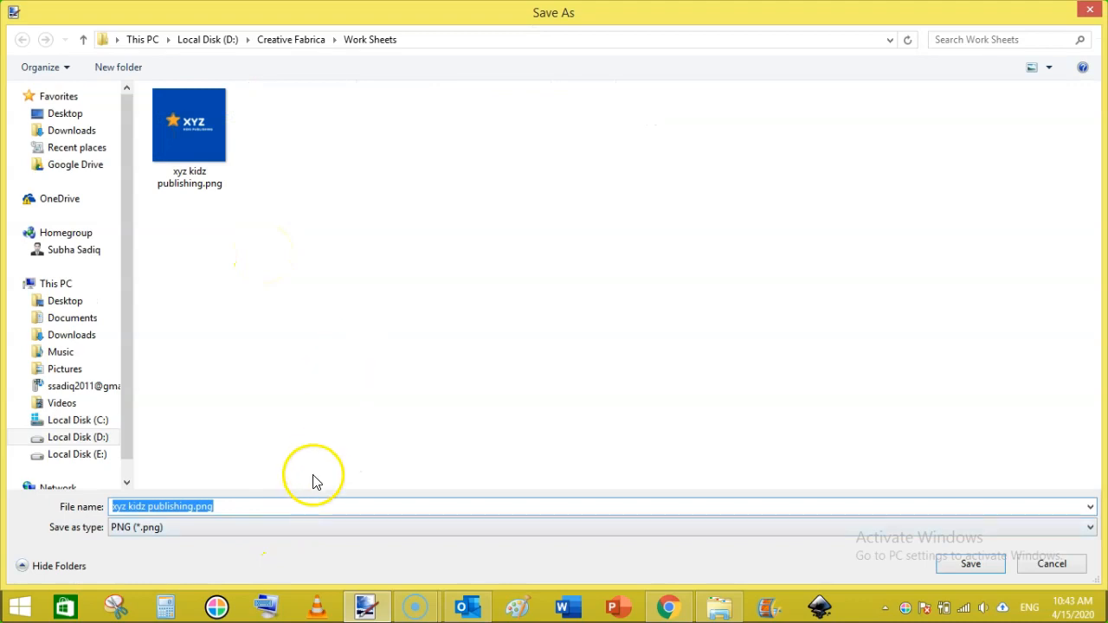
left_click(287, 505)
key("Left")
key("Left")
key("Left")
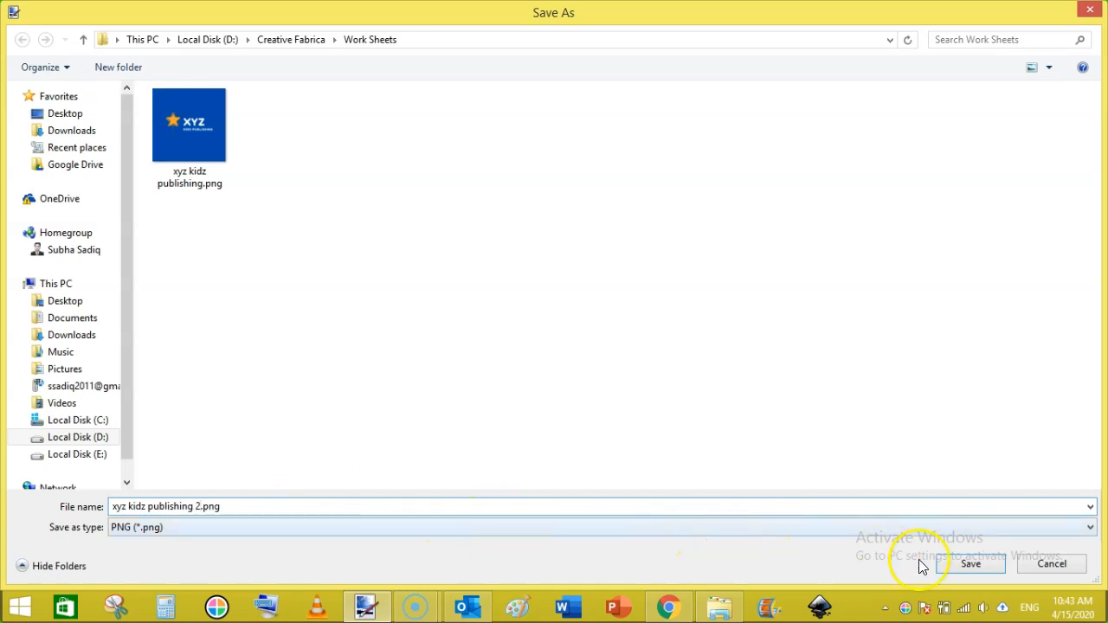
left_click(943, 560)
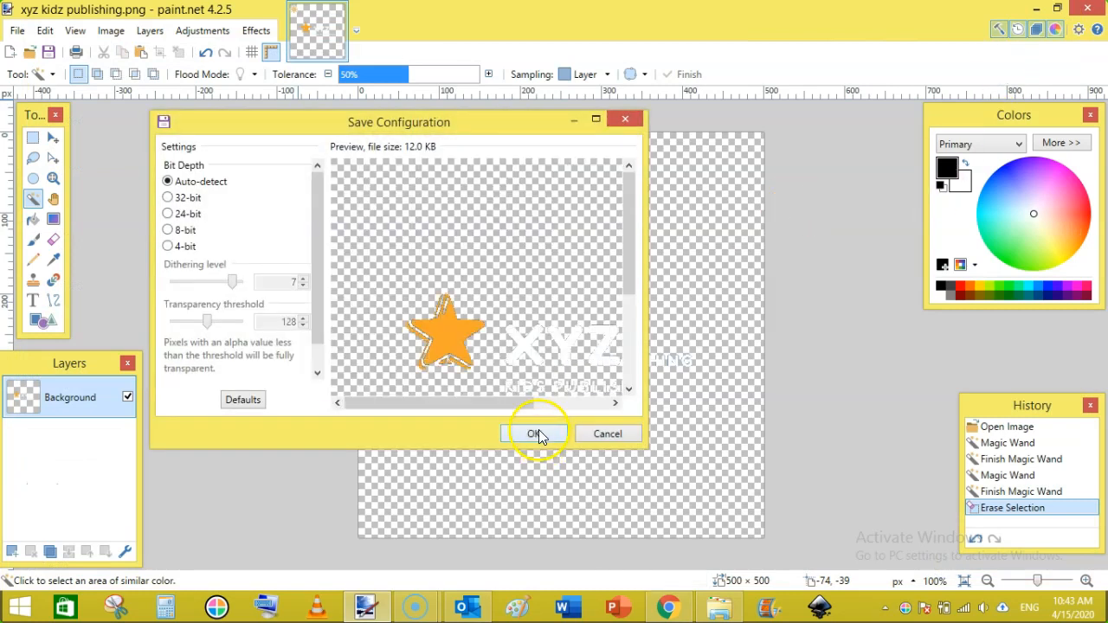
left_click(536, 433)
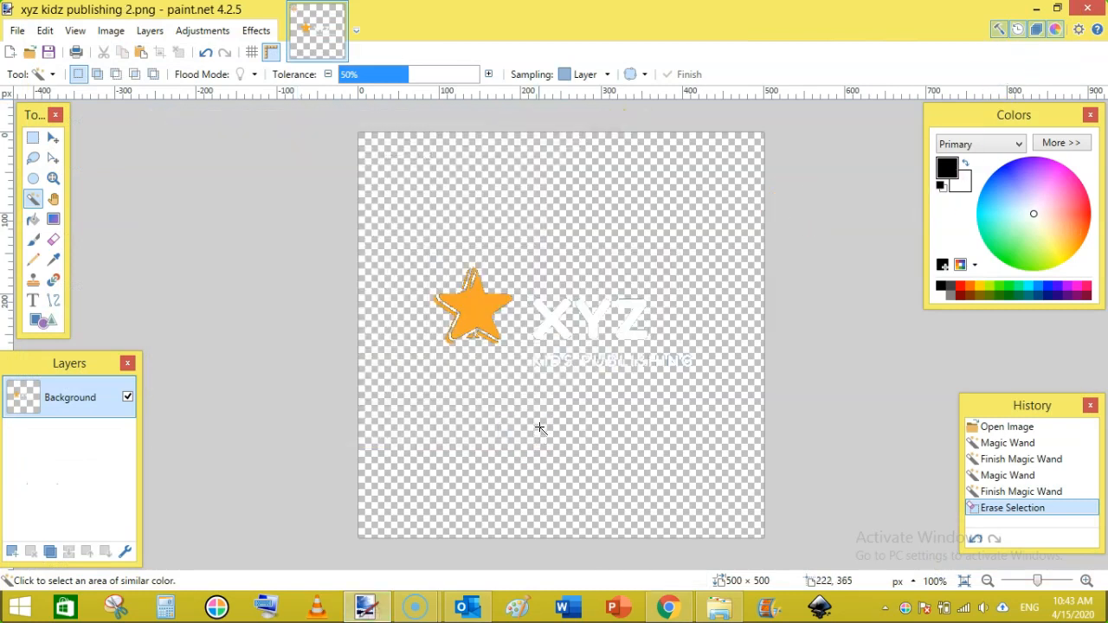
left_click(1084, 10)
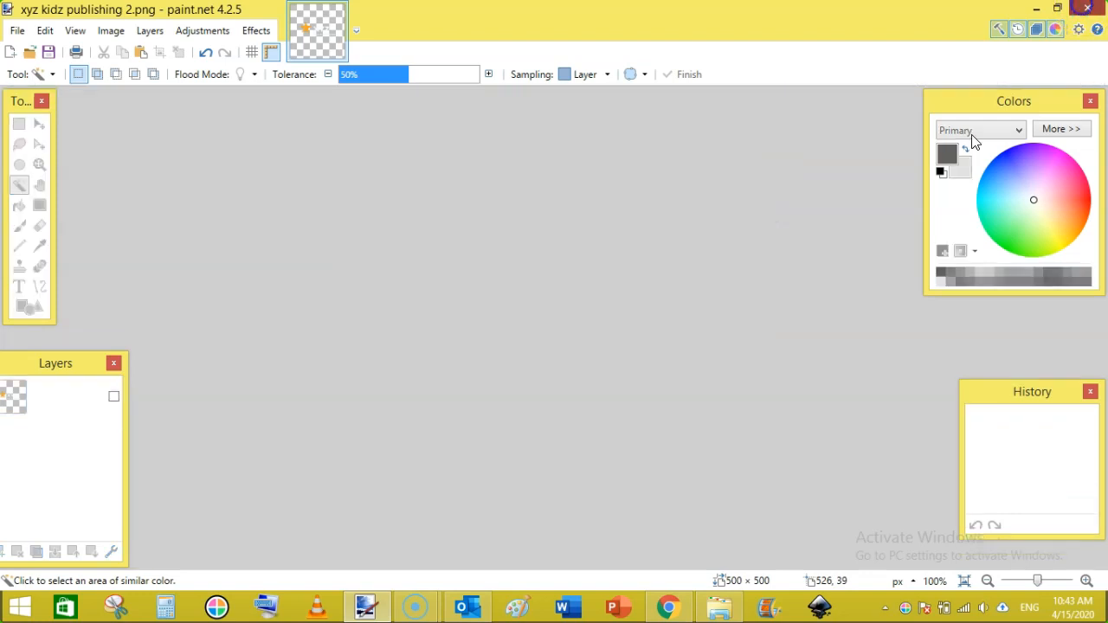
Step: Switch to File Explorer and show the Work Sheets folder's contents as large icons
left_click(716, 607)
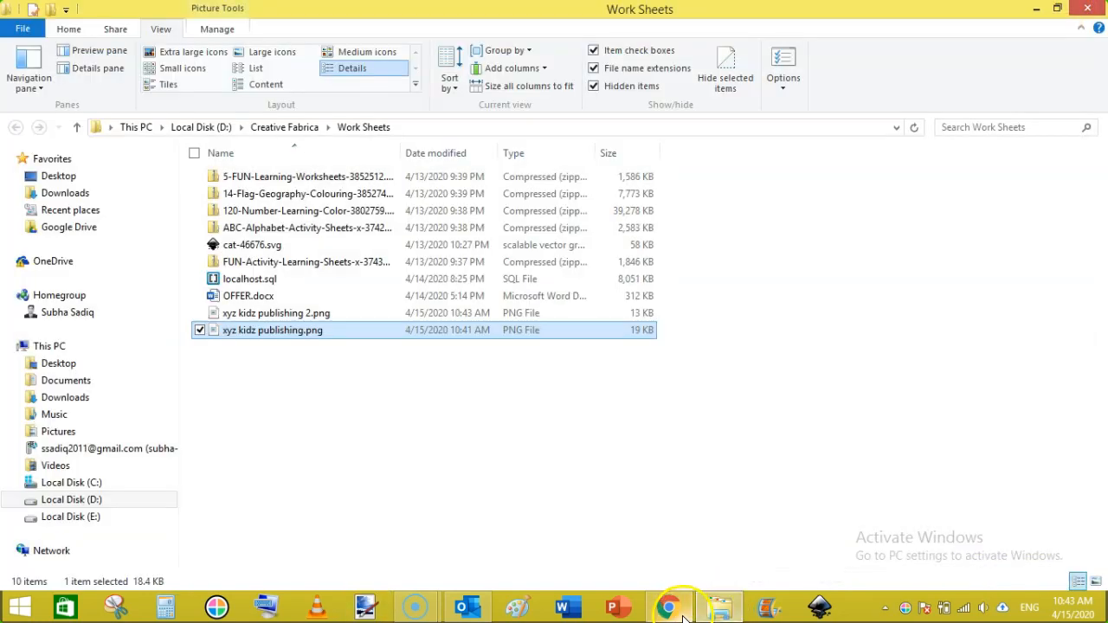
left_click(666, 607)
left_click(724, 611)
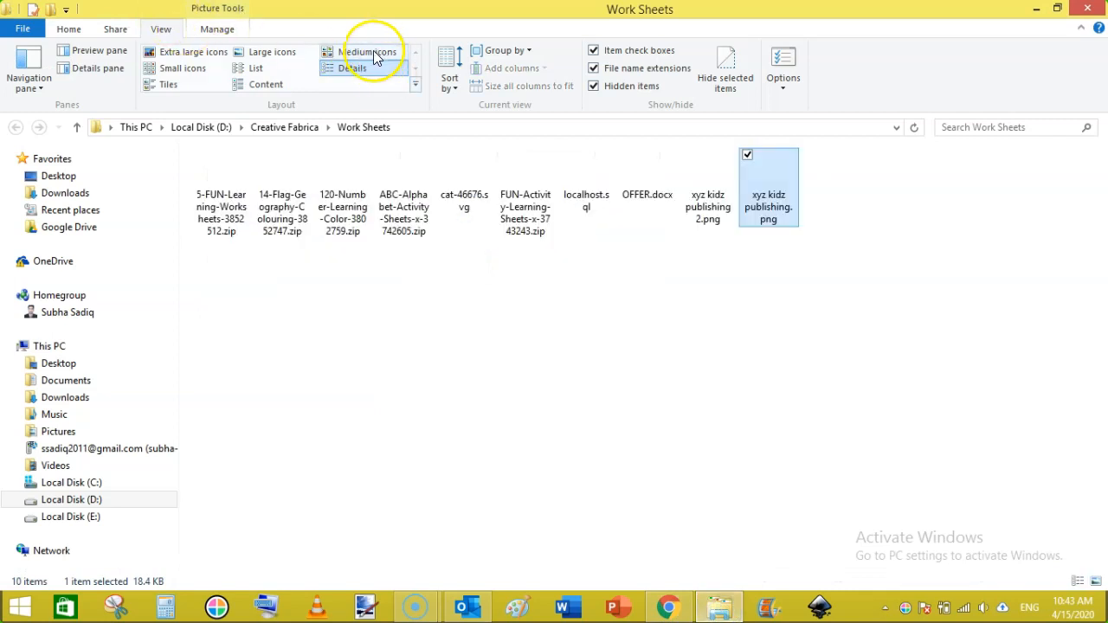
left_click(275, 52)
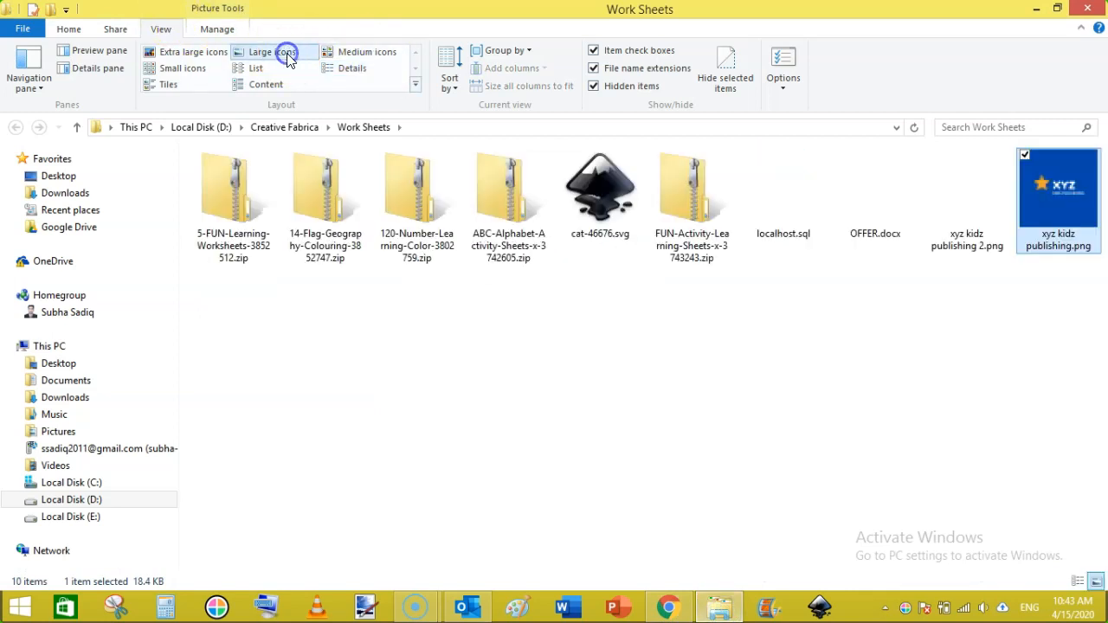
Step: Preview xyz kidz publishing 2.png, compare it with the original xyz kidz publishing.png, and close the viewer
right_click(995, 191)
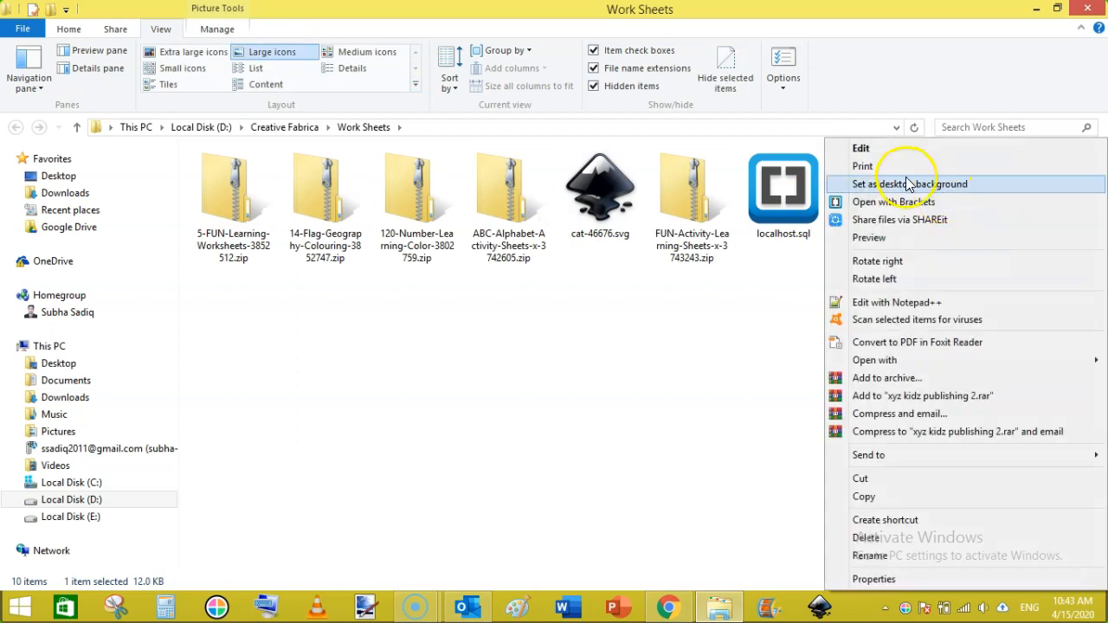
left_click(865, 237)
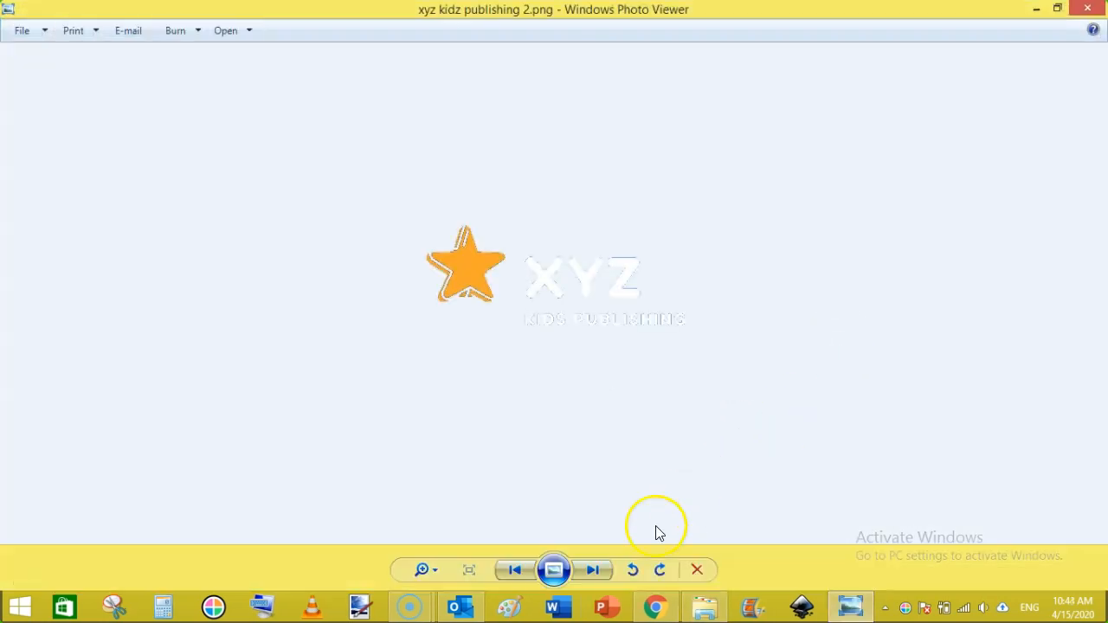
left_click(595, 575)
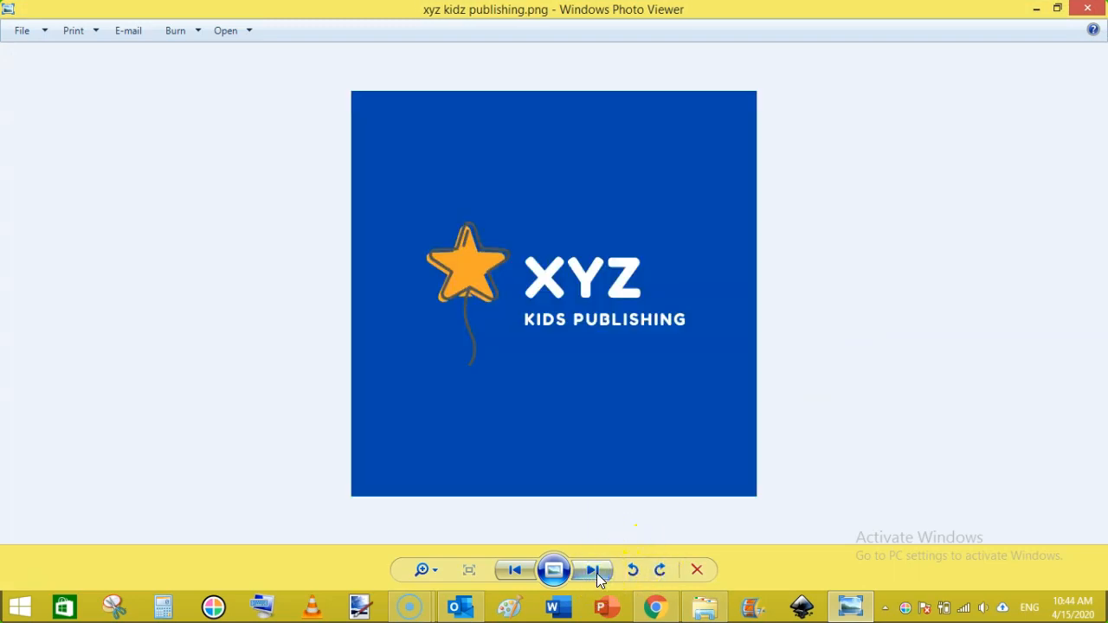
left_click(516, 570)
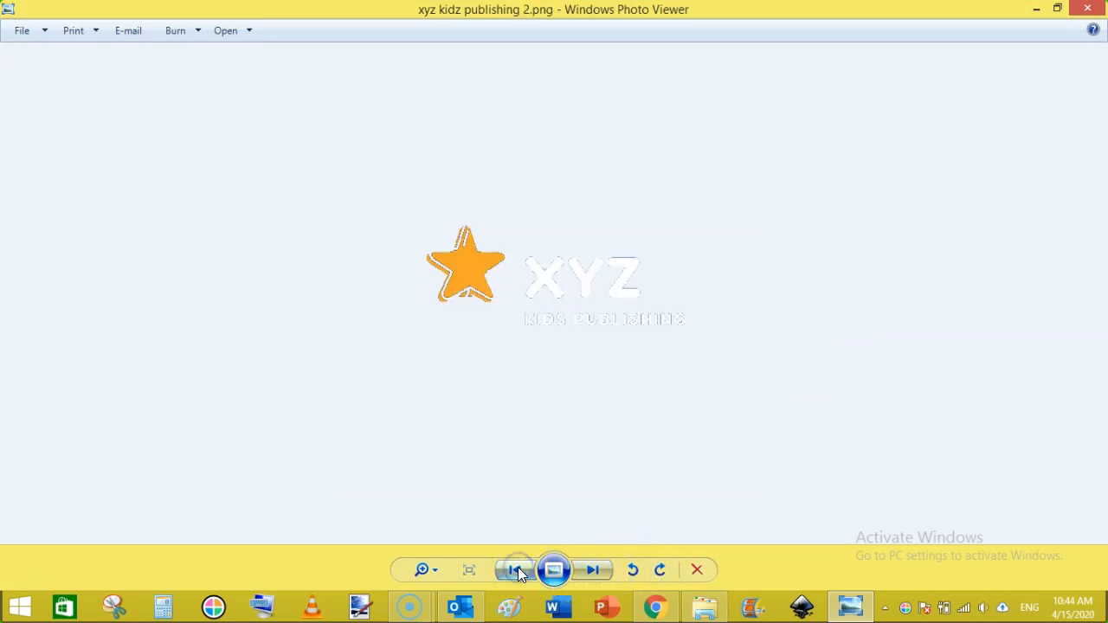
left_click(1099, 10)
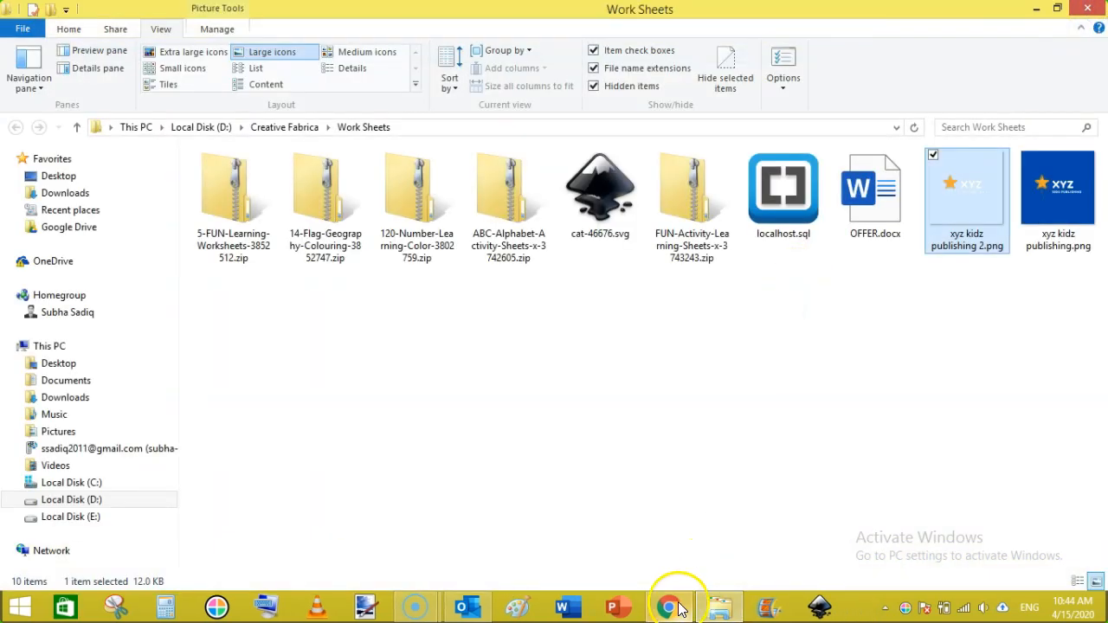
Step: Switch to Chrome and open remove.bg in a new tab
left_click(679, 608)
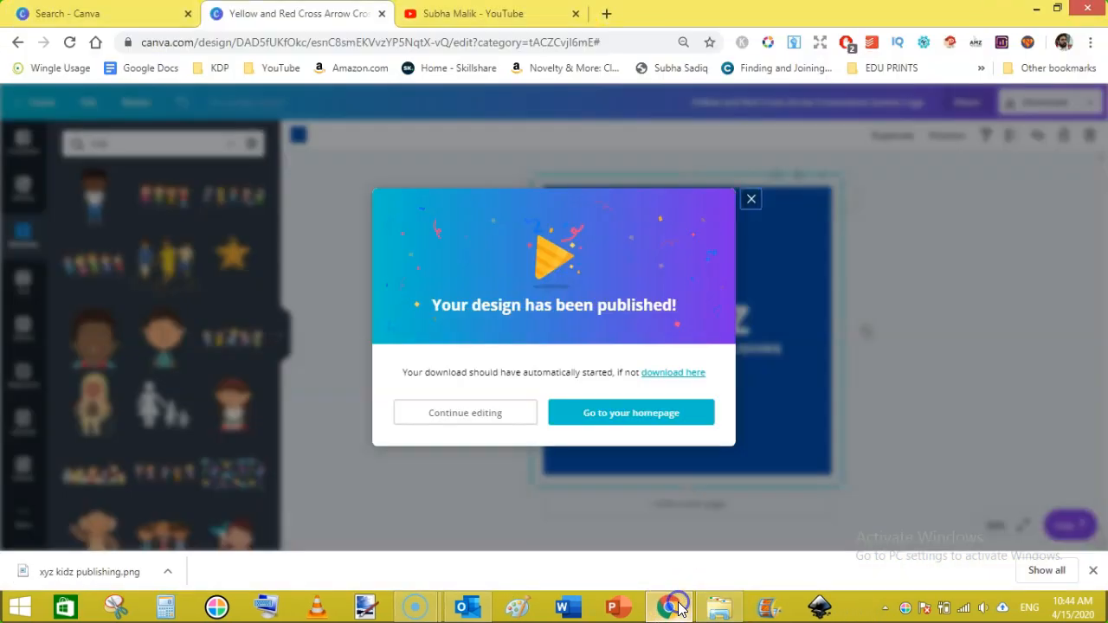
left_click(609, 14)
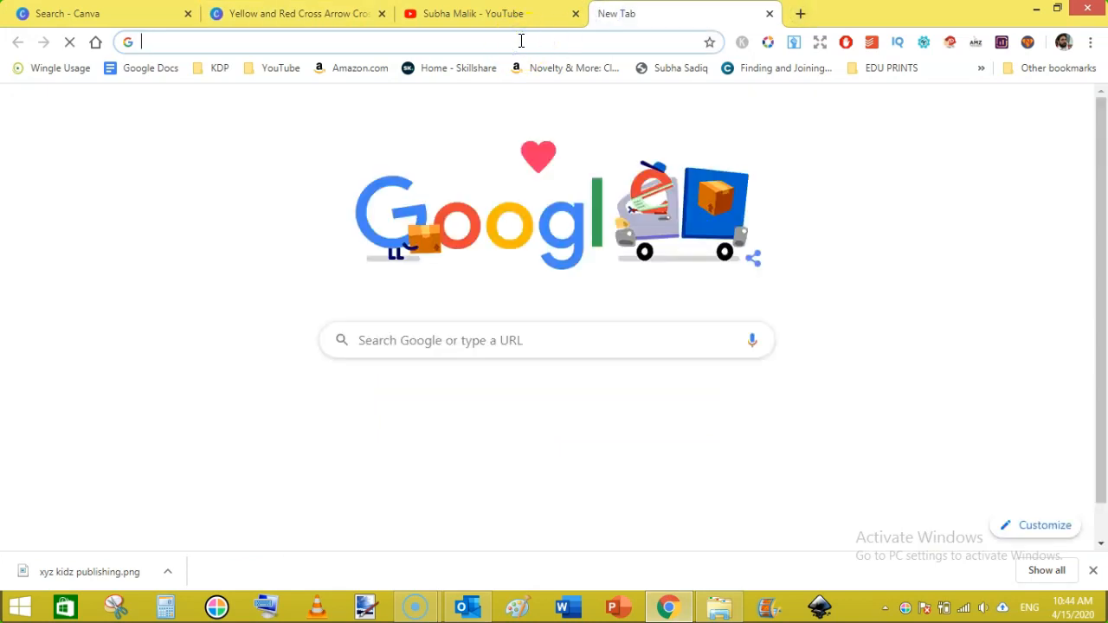
type("remove.bg")
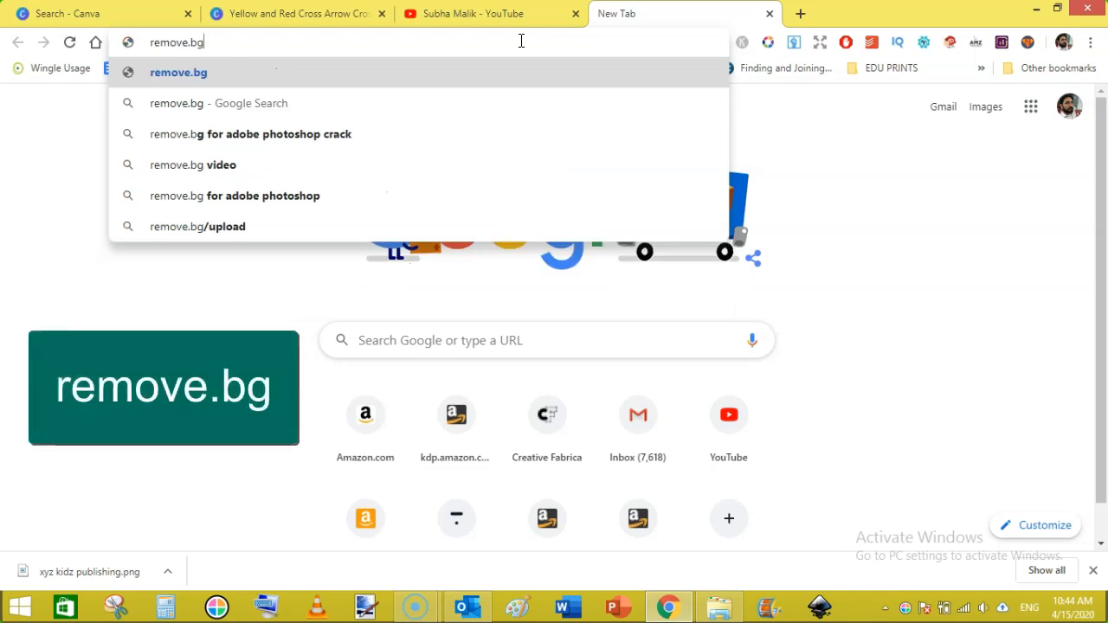
key("Return")
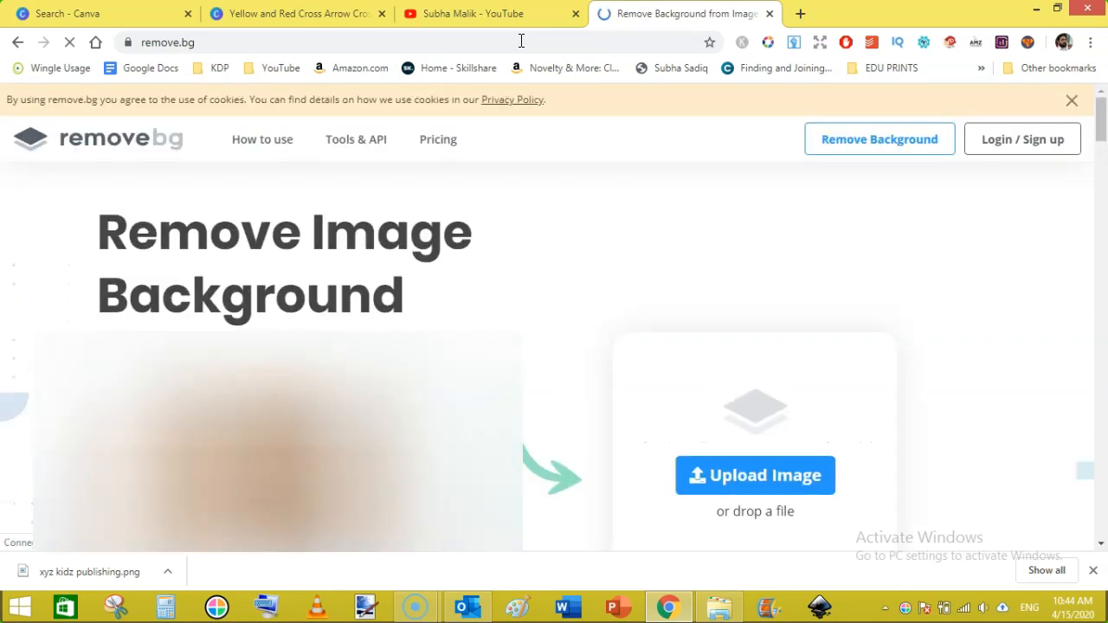
Step: Upload xyz kidz publishing.png from the Work Sheets folder for background removal
left_click(741, 481)
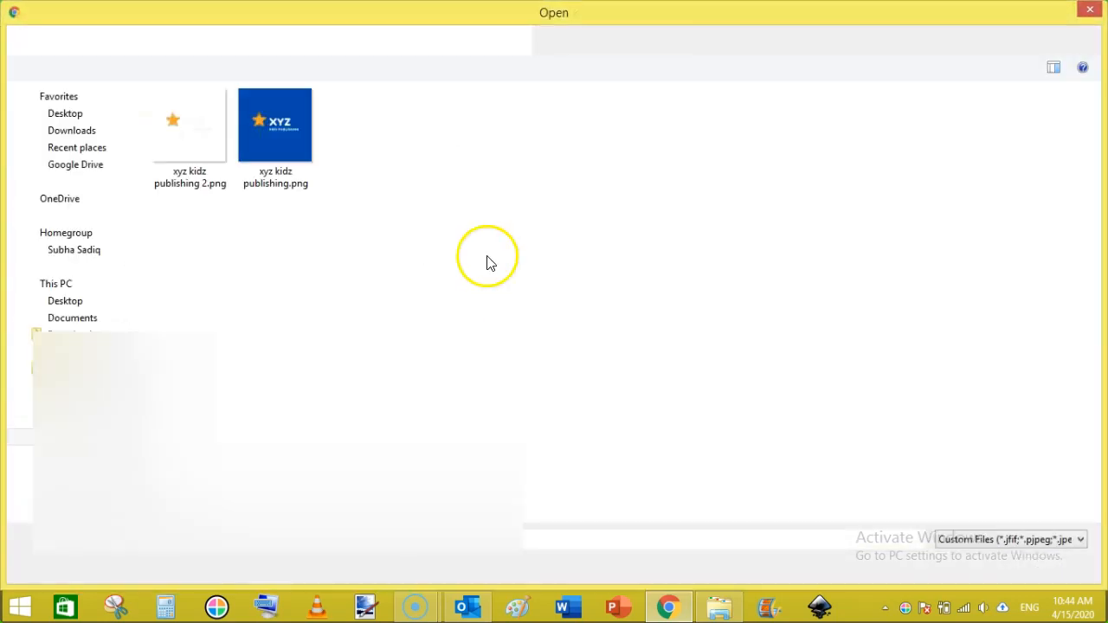
left_click(276, 124)
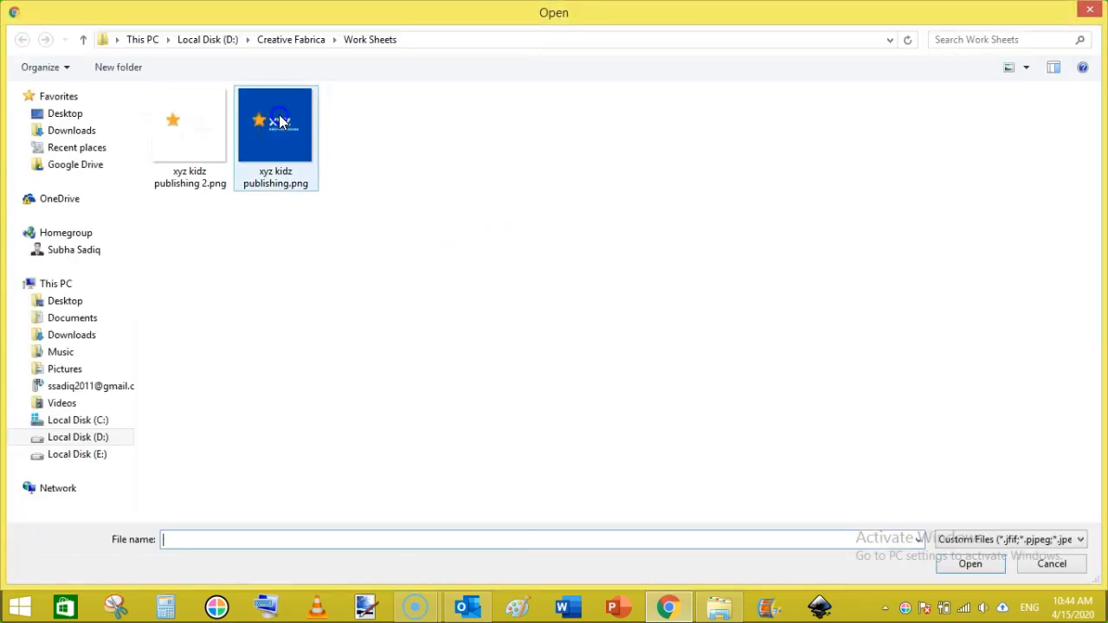
double_click(277, 124)
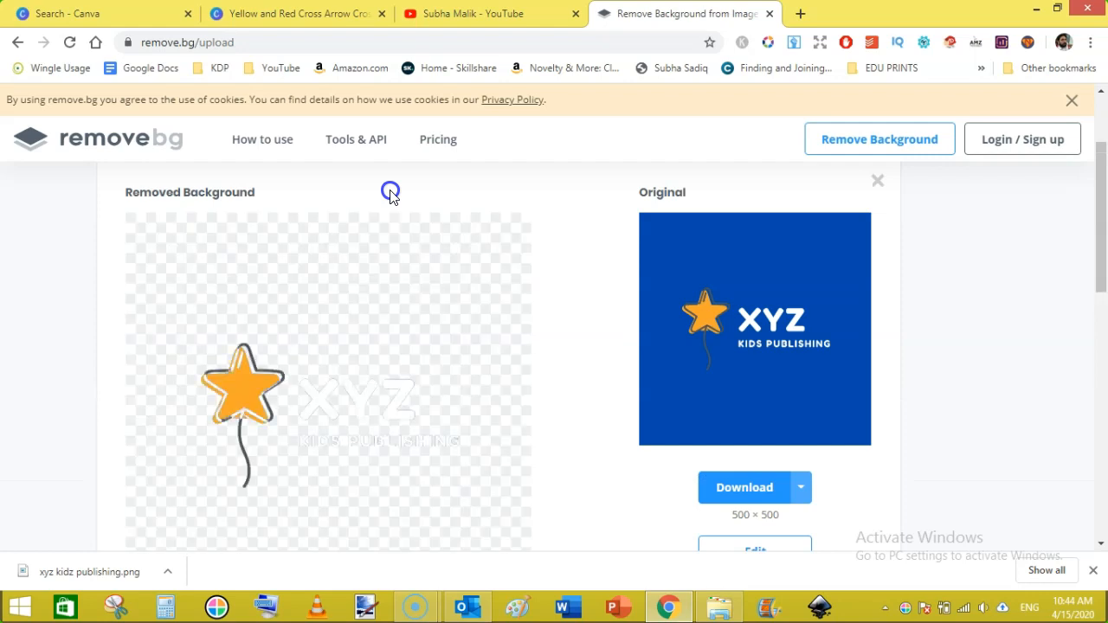
Step: Download the background-free logo and save it as xyz_kidz_publishing-removebg-preview.png in the Work Sheets folder
left_click_drag(1101, 223, 1101, 282)
left_click(753, 302)
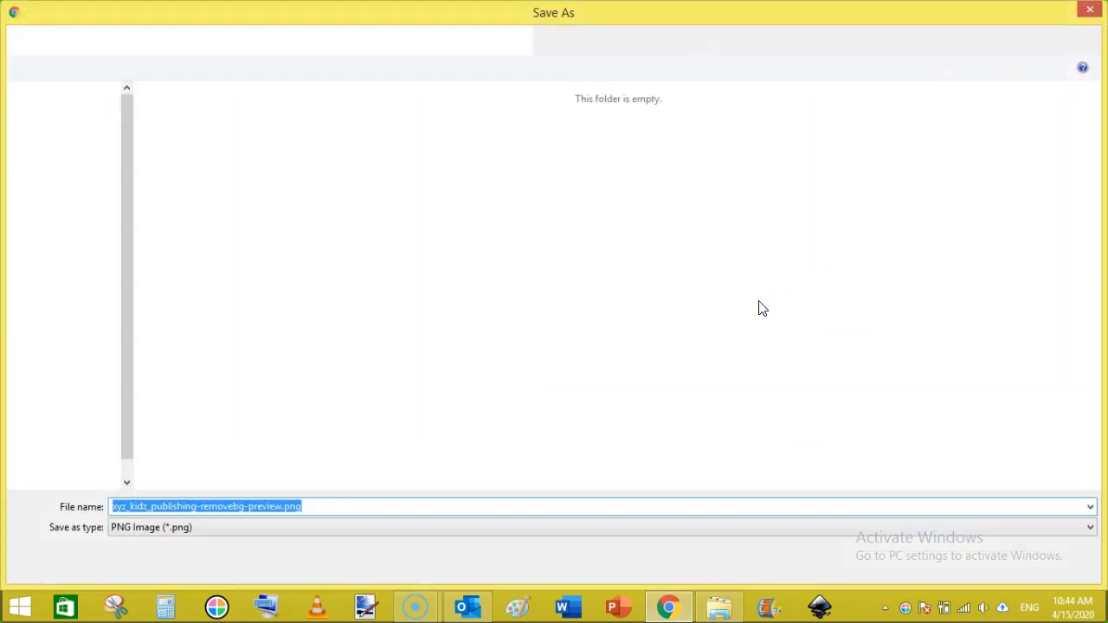
left_click(970, 563)
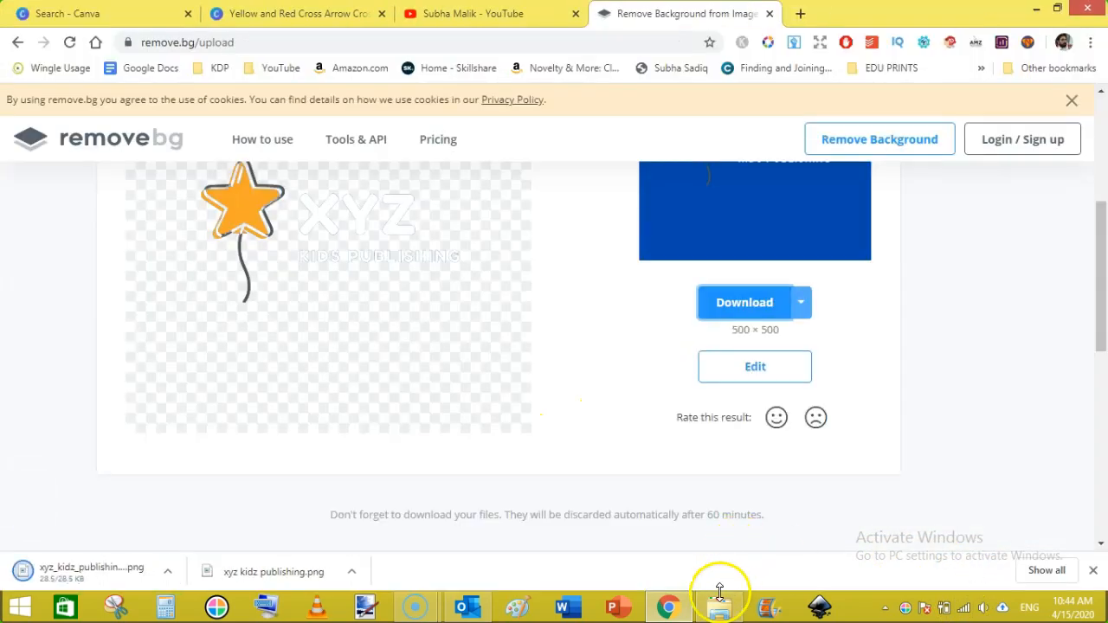
Step: Preview xyz_kidz_publishing-removebg-preview.png from the Work Sheets folder in File Explorer, and close the viewer
left_click(719, 608)
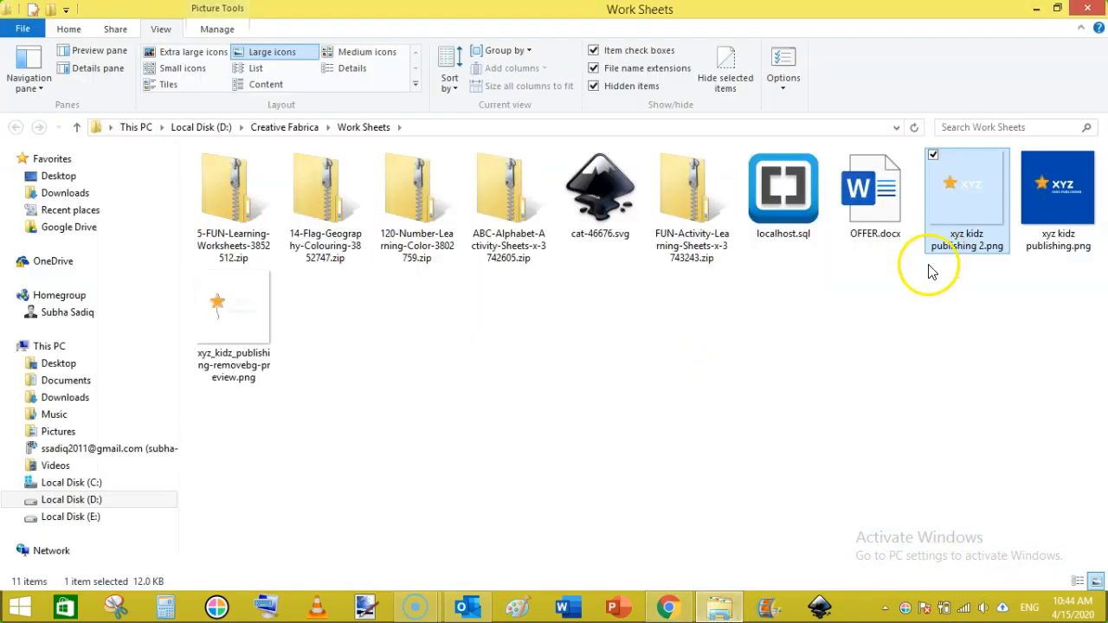
double_click(246, 300)
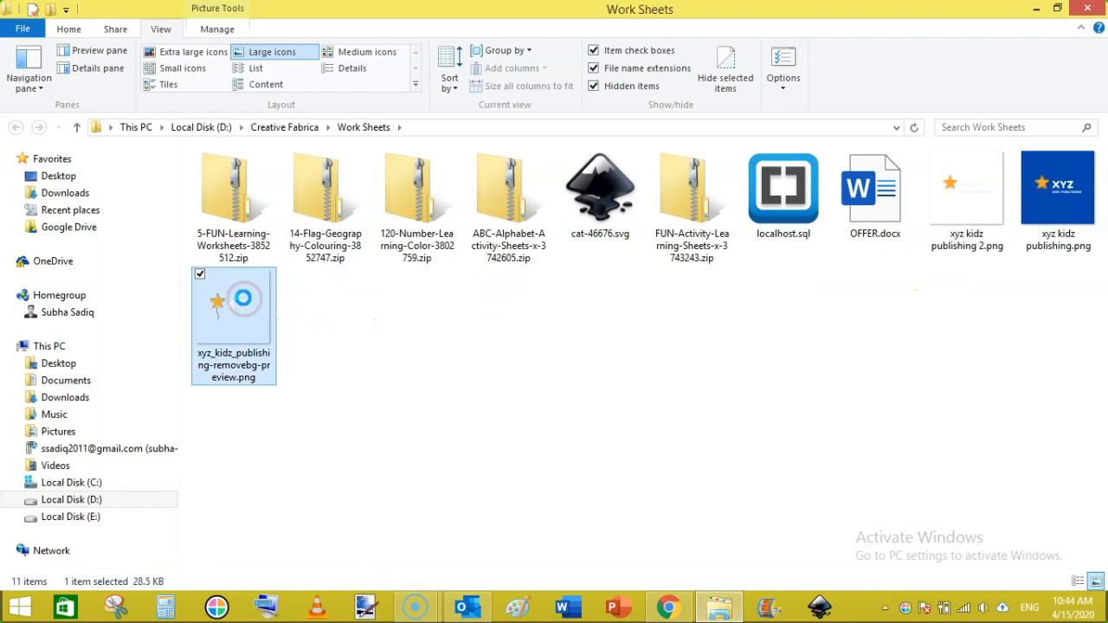
right_click(243, 298)
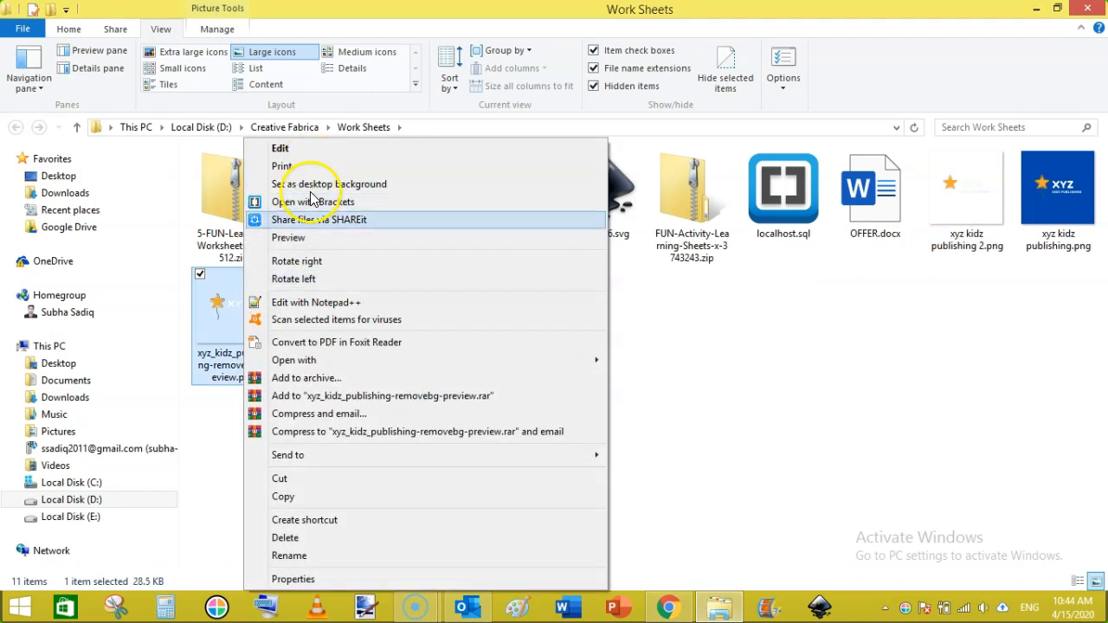
left_click(290, 237)
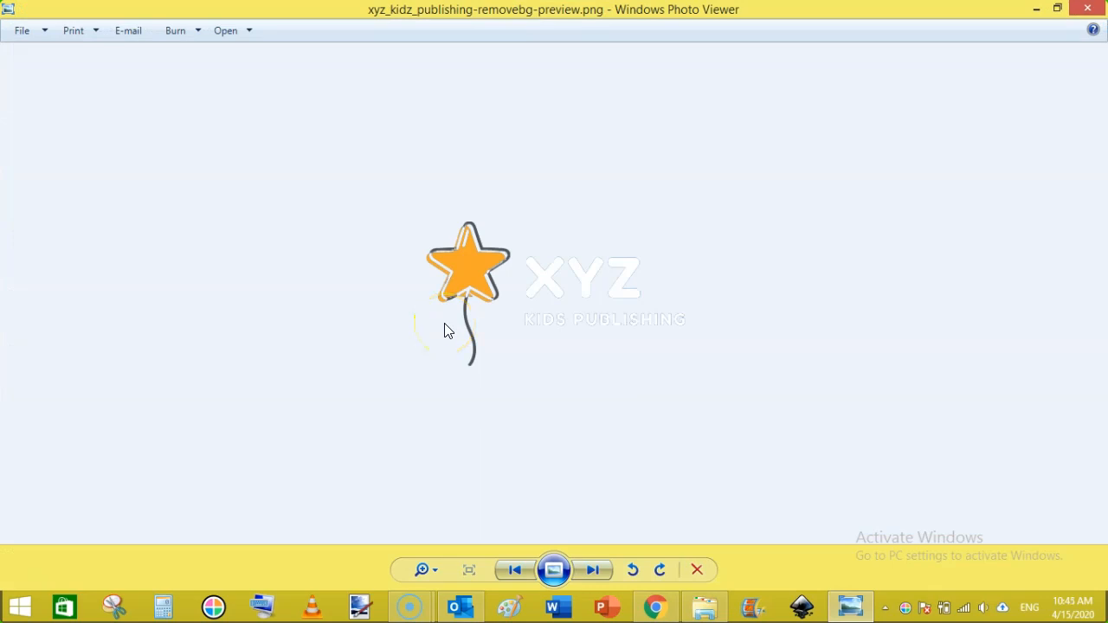
left_click(1088, 8)
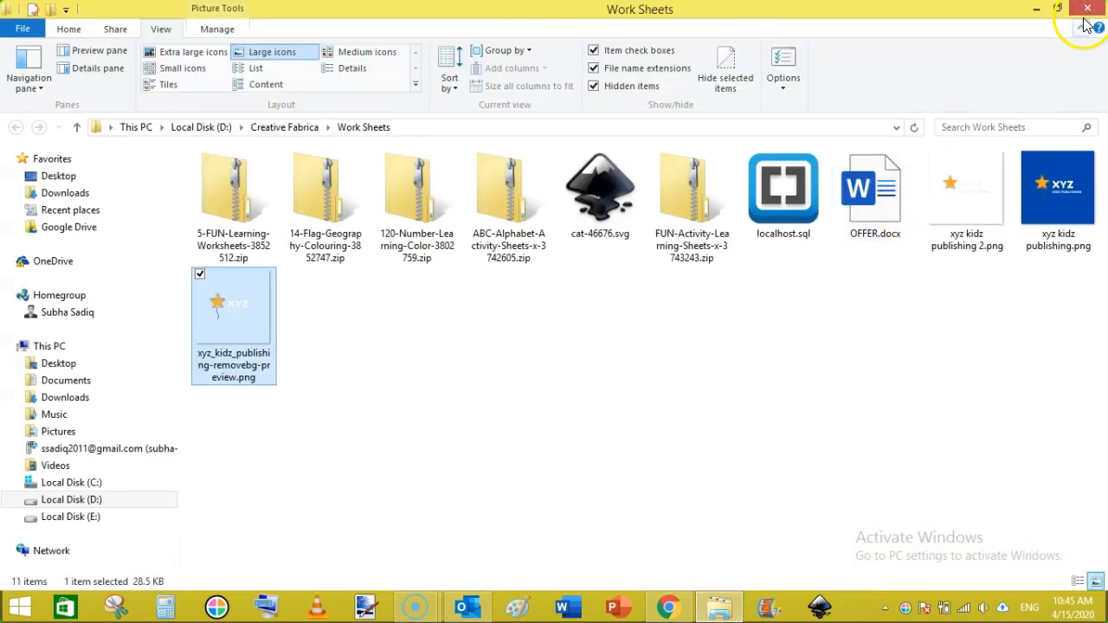
Step: Minimize File Explorer, close the remove.bg tab, and return to the Canva logo design, dismissing its published message
left_click(1036, 8)
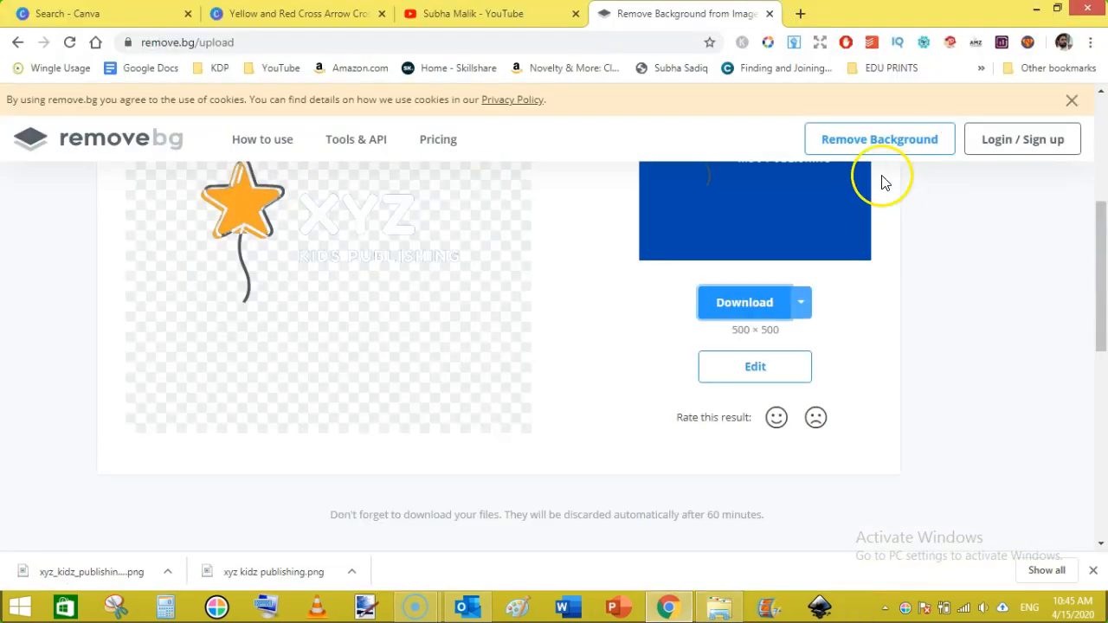
left_click(768, 13)
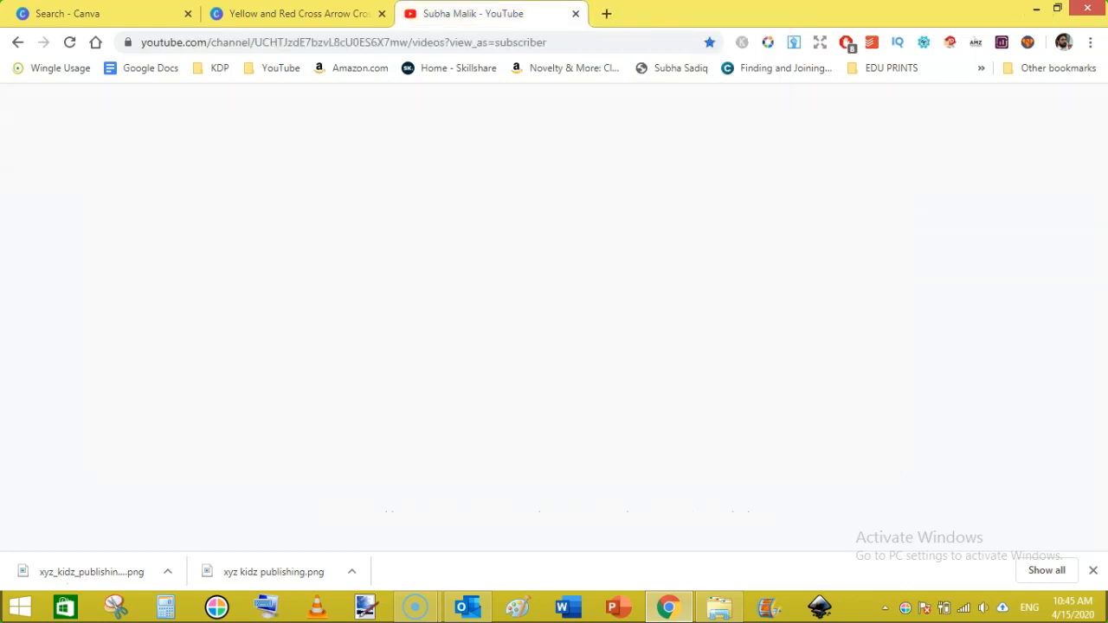
key("ctrl+shift+Tab")
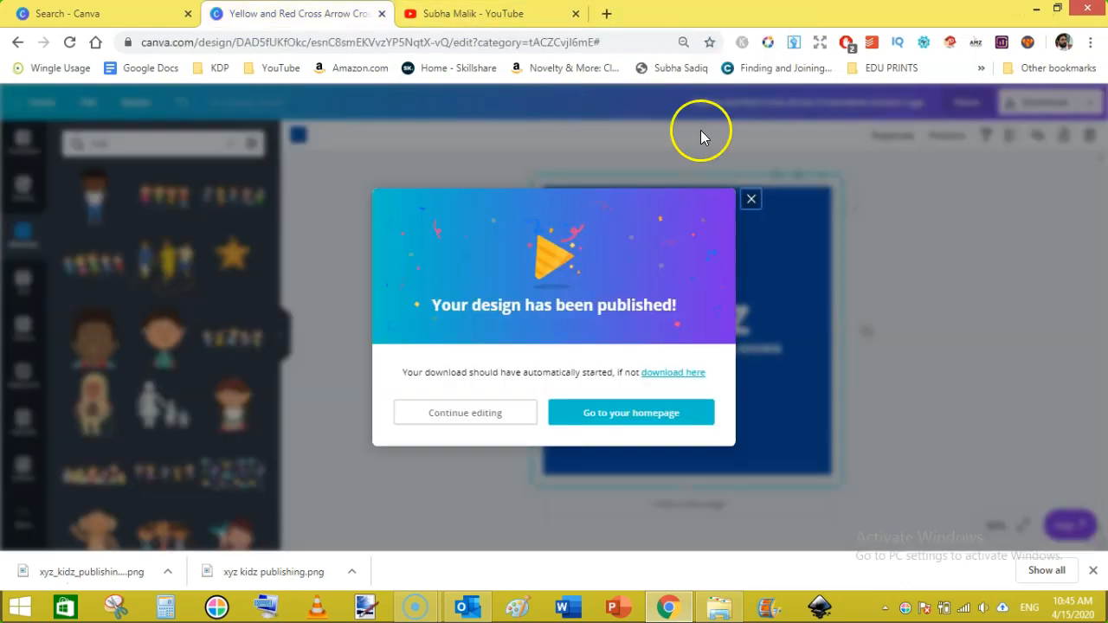
left_click(750, 199)
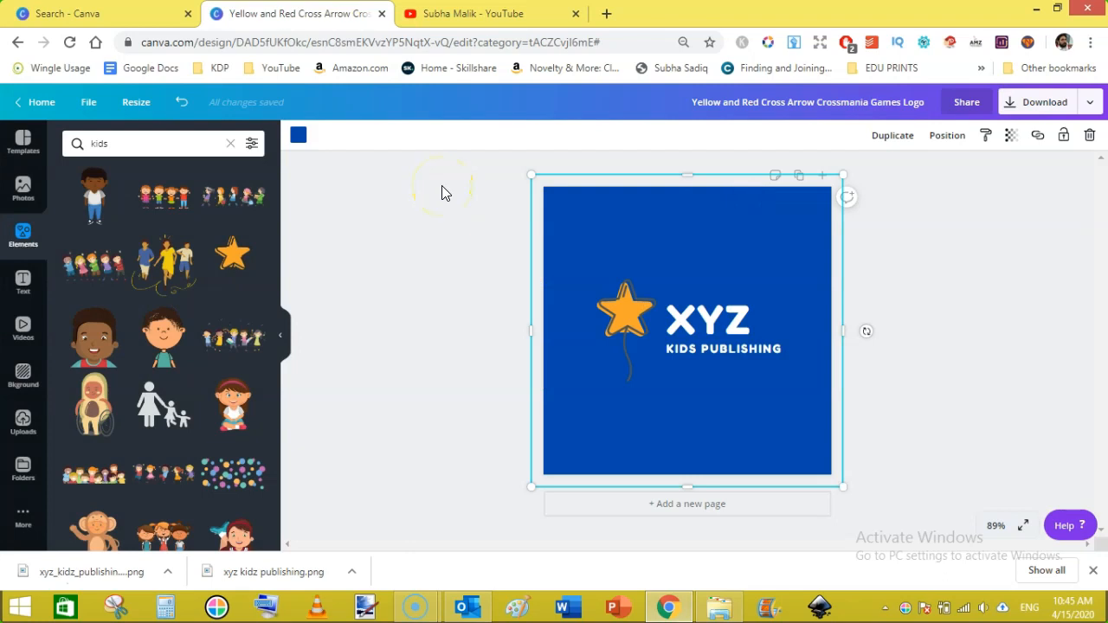
Step: Switch to the YouTube channel tab and look through its uploaded videos
left_click(474, 13)
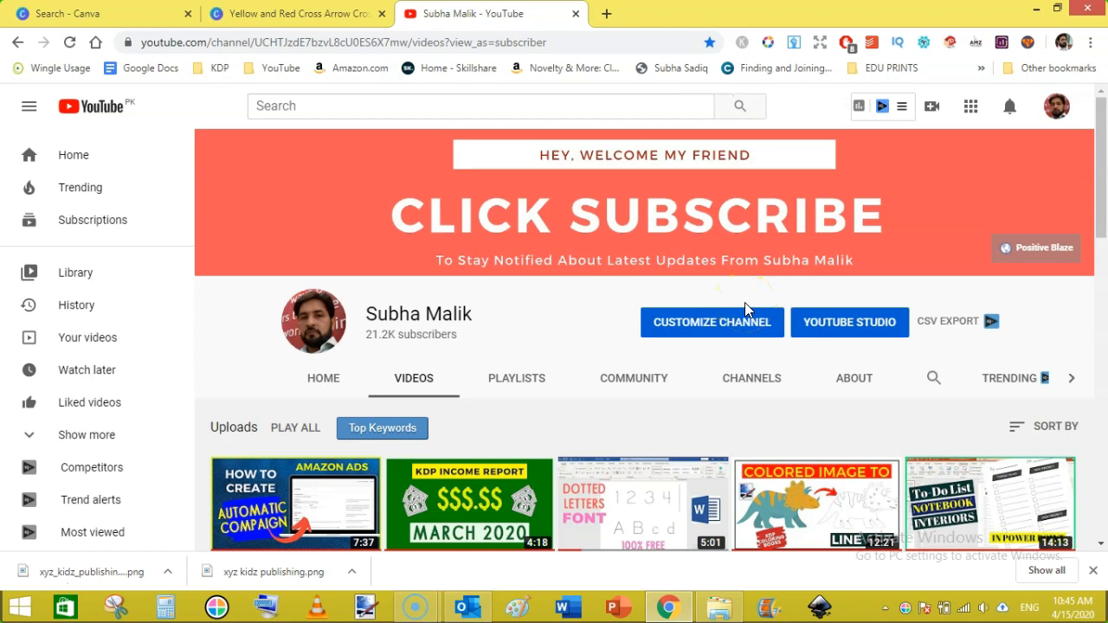
left_click(1100, 232)
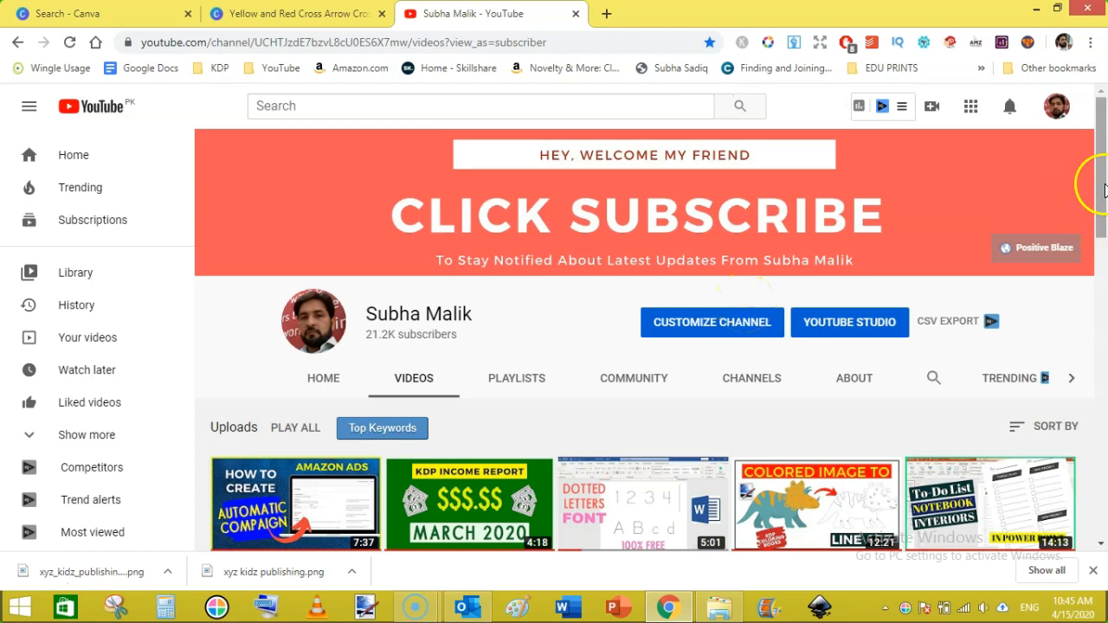
scroll(1102, 227, "down", 2)
scroll(1103, 227, "down", 1)
left_click_drag(1103, 227, 1102, 136)
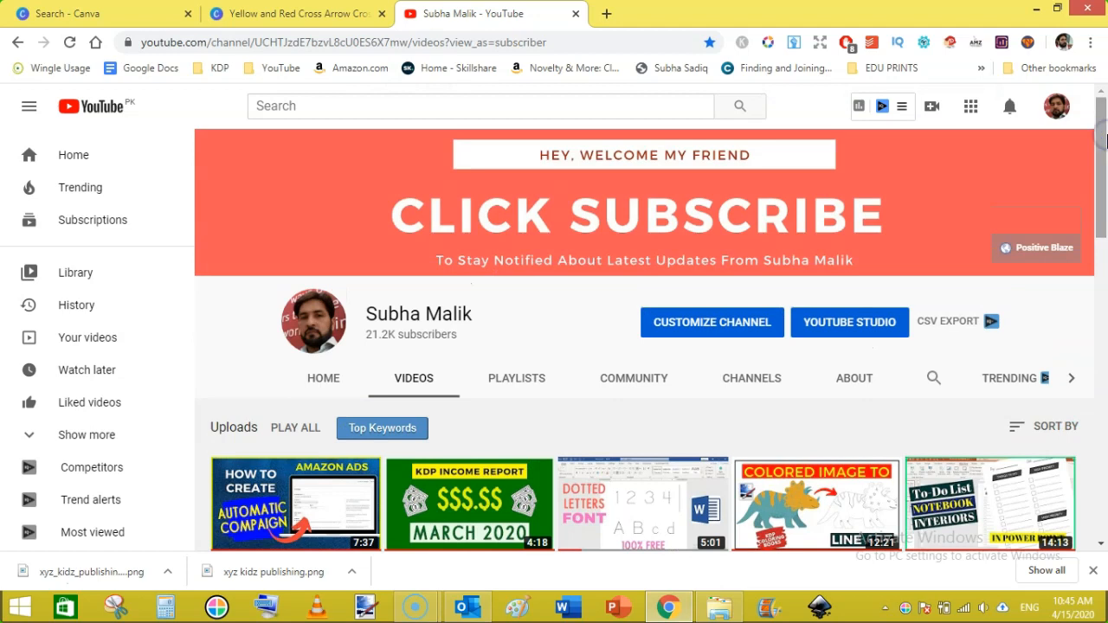